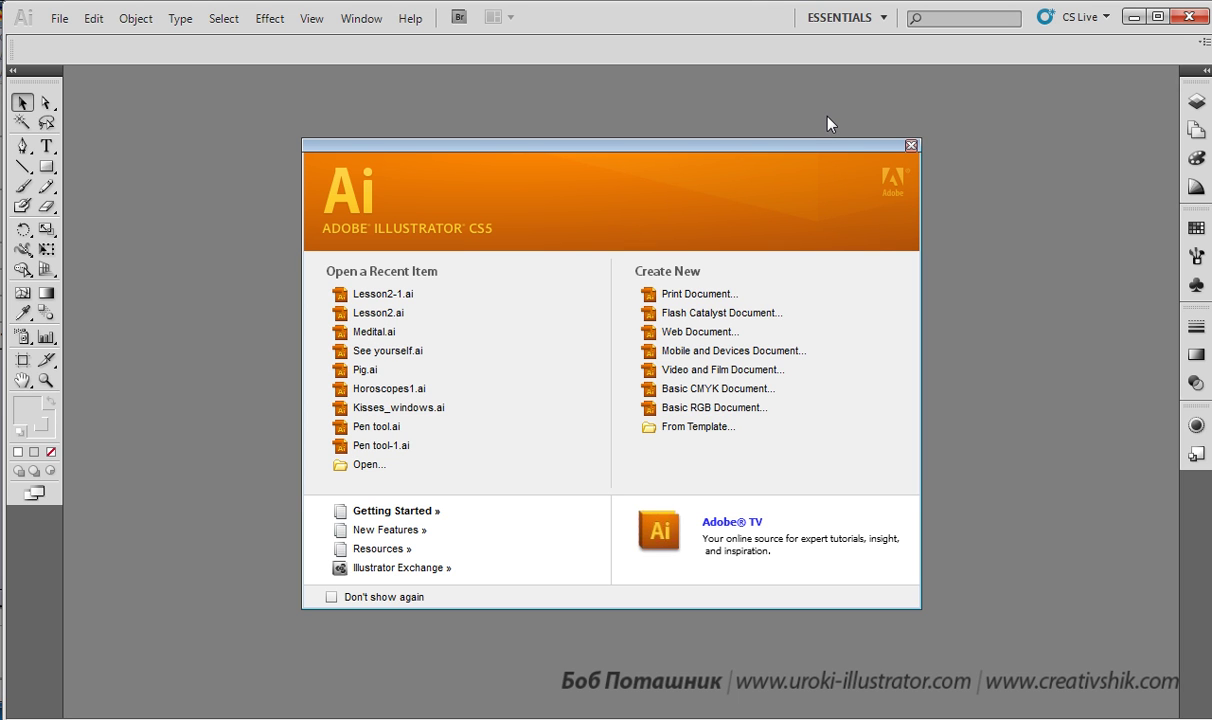
# Open and dismiss the Help menu without choosing a command on the welcome screen.
pyautogui.press('XF86AudioRaiseVolume')
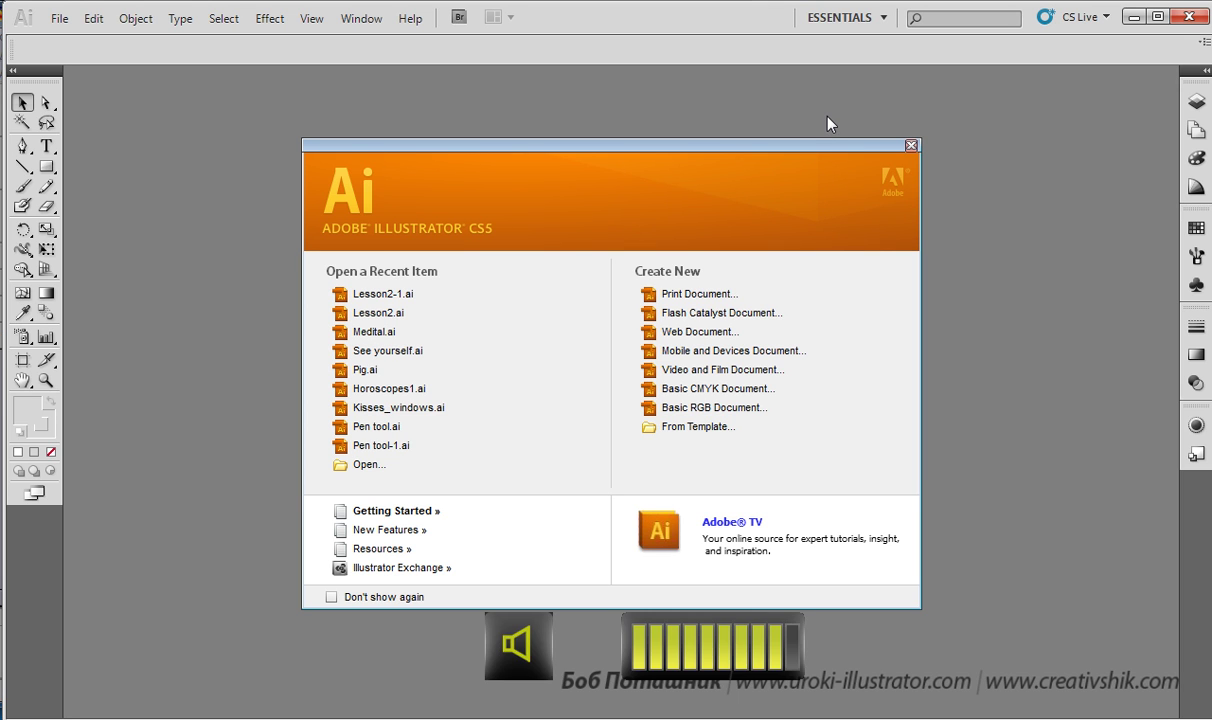
pyautogui.press('XF86AudioLowerVolume')
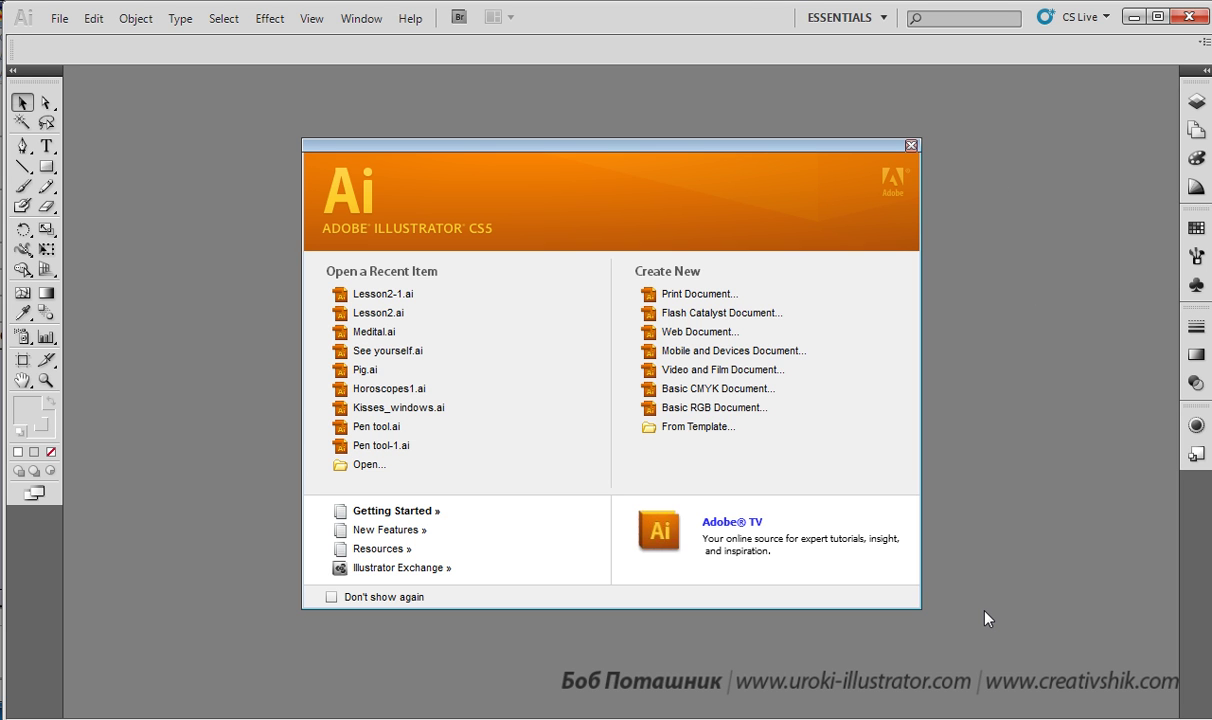
pyautogui.moveTo(1066, 381)
pyautogui.mouseDown()
pyautogui.moveTo(973, 425)
pyautogui.moveTo(1005, 420)
pyautogui.mouseUp()
pyautogui.press('Escape')
pyautogui.click(408, 19)
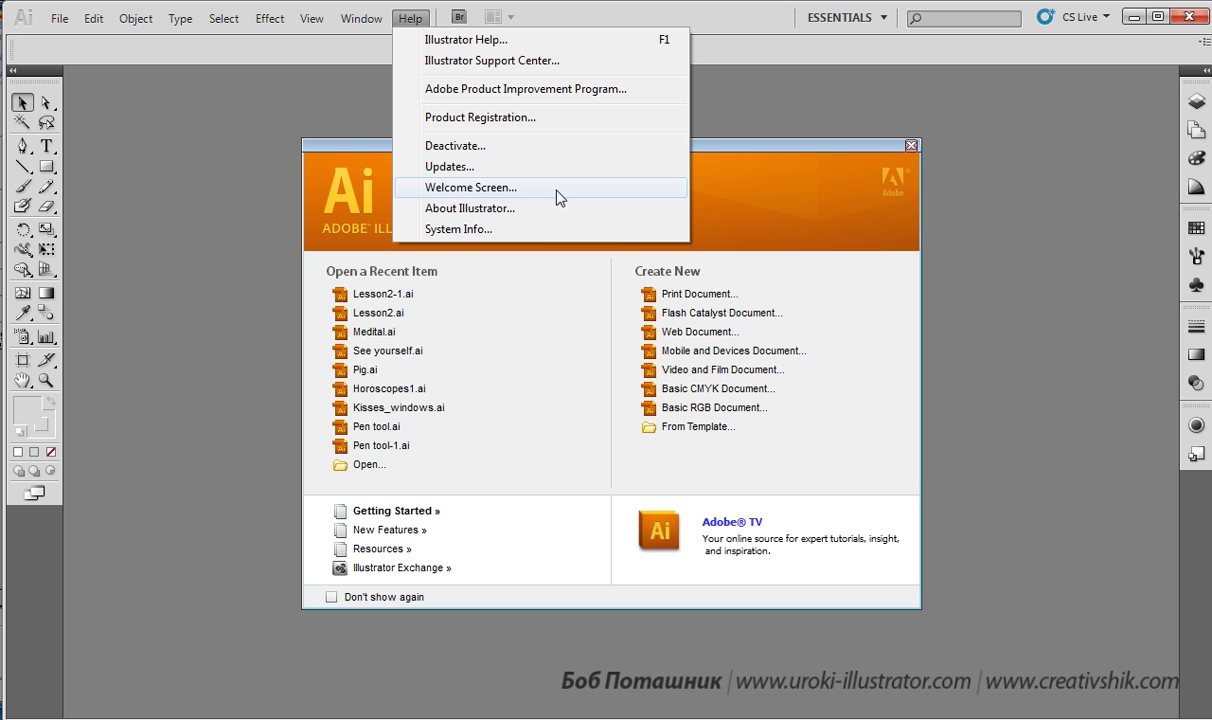
pyautogui.click(708, 147)
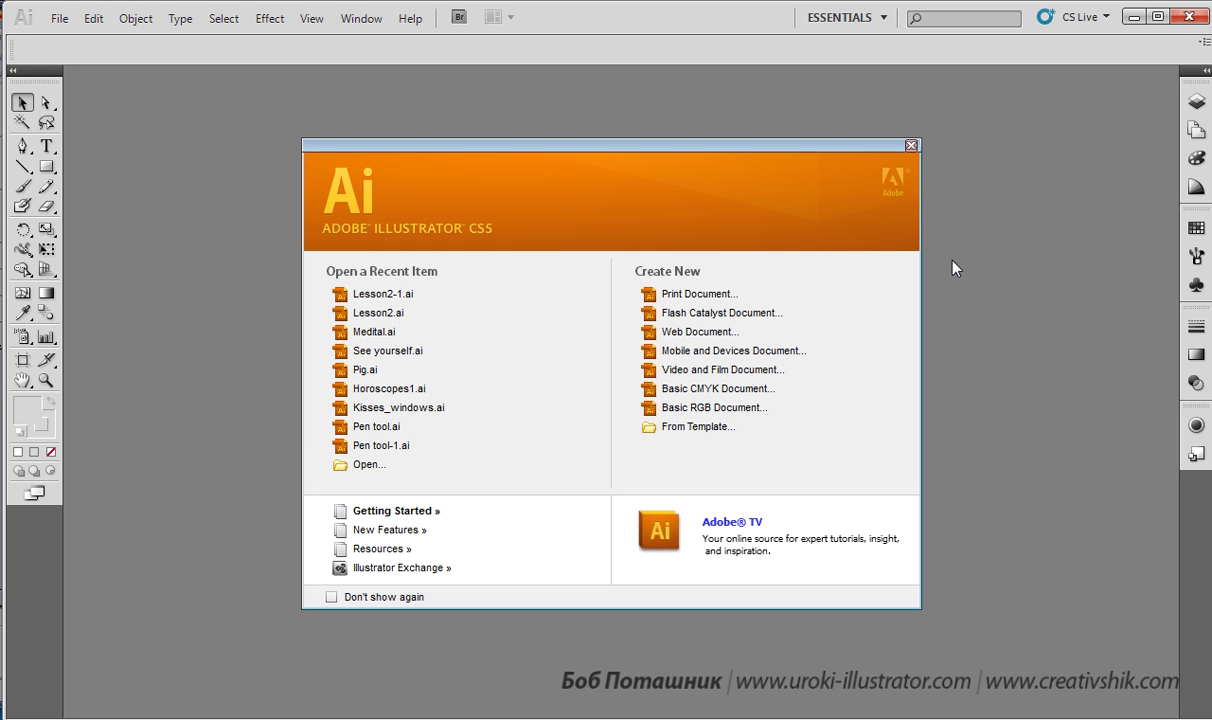
pyautogui.moveTo(450, 267)
pyautogui.mouseDown()
pyautogui.moveTo(284, 415)
pyautogui.moveTo(455, 265)
pyautogui.mouseUp()
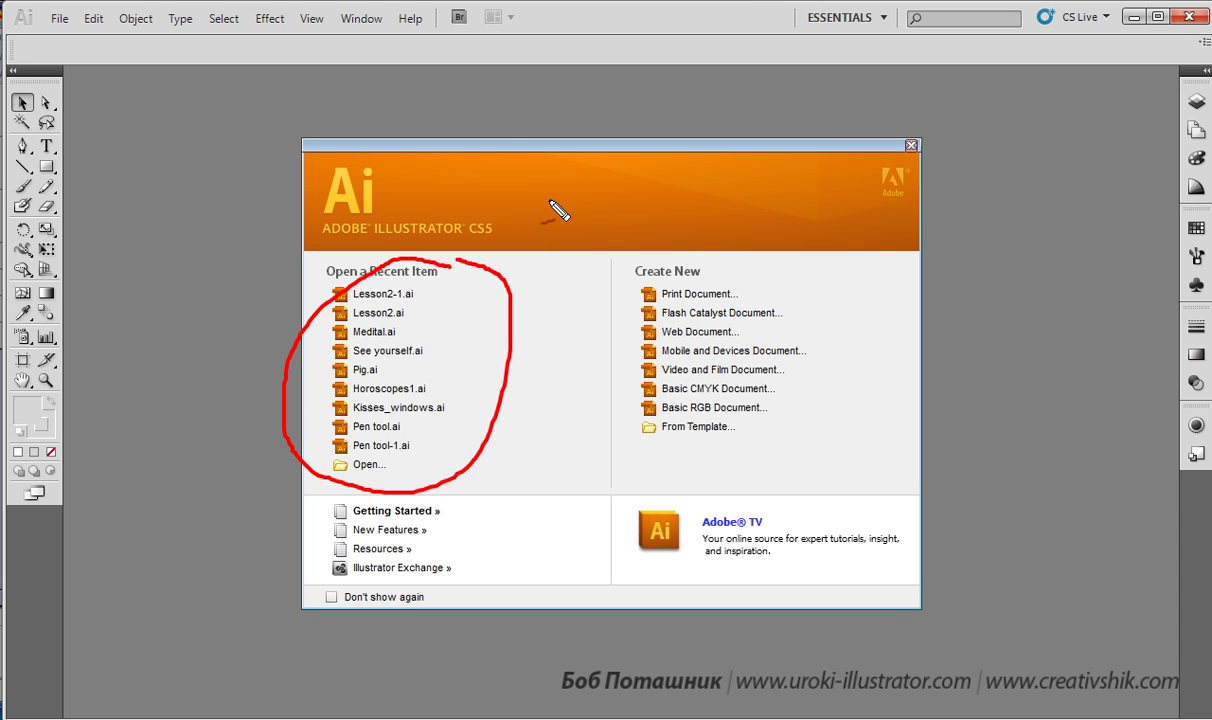
pyautogui.press('Escape')
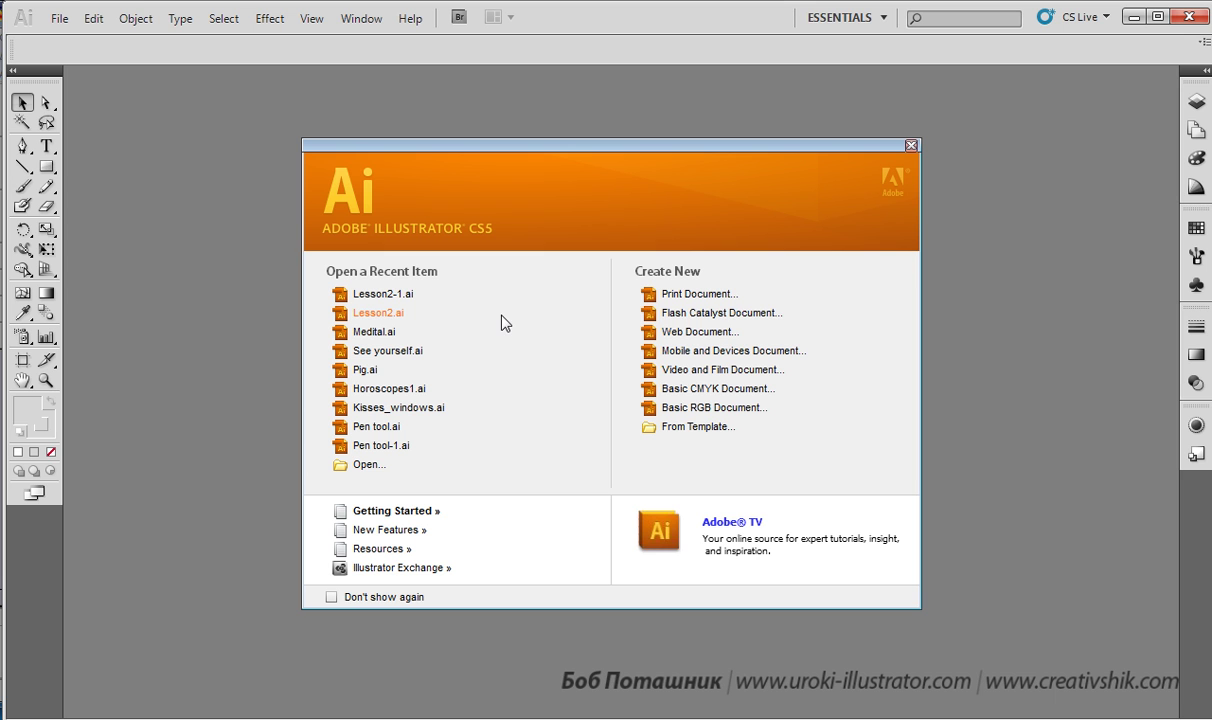
pyautogui.moveTo(616, 242)
pyautogui.mouseDown()
pyautogui.moveTo(581, 352)
pyautogui.moveTo(803, 305)
pyautogui.moveTo(620, 233)
pyautogui.mouseUp()
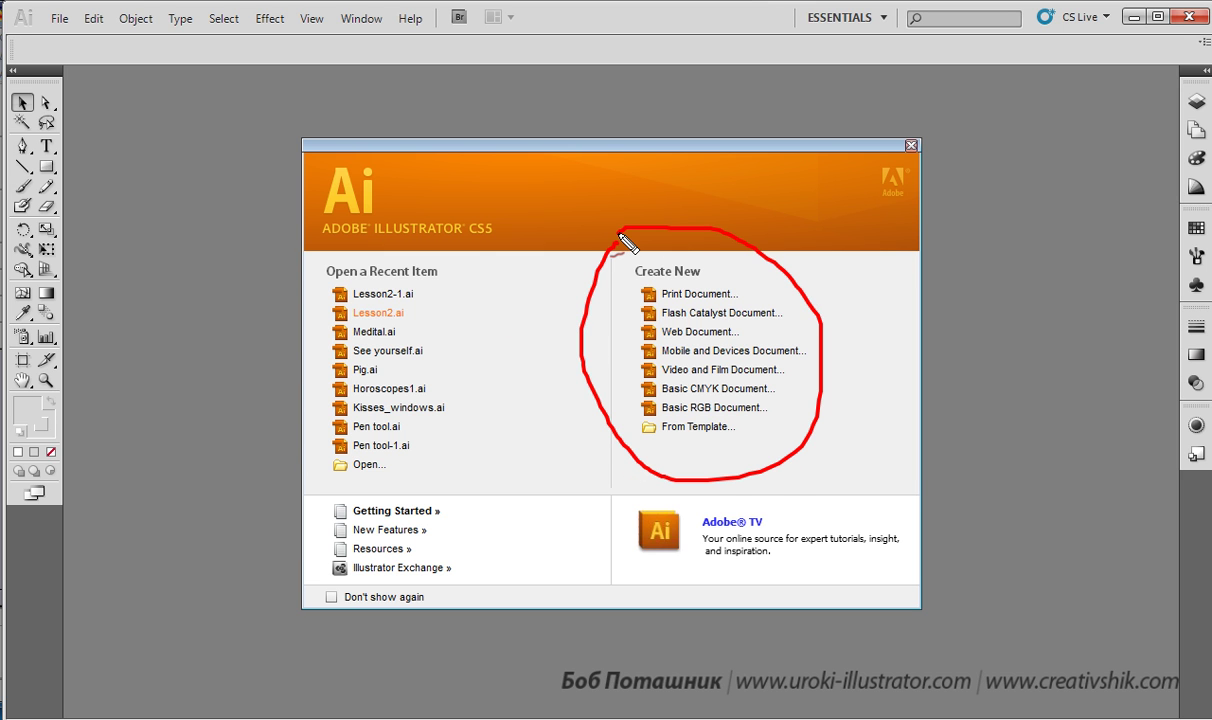
pyautogui.press('Escape')
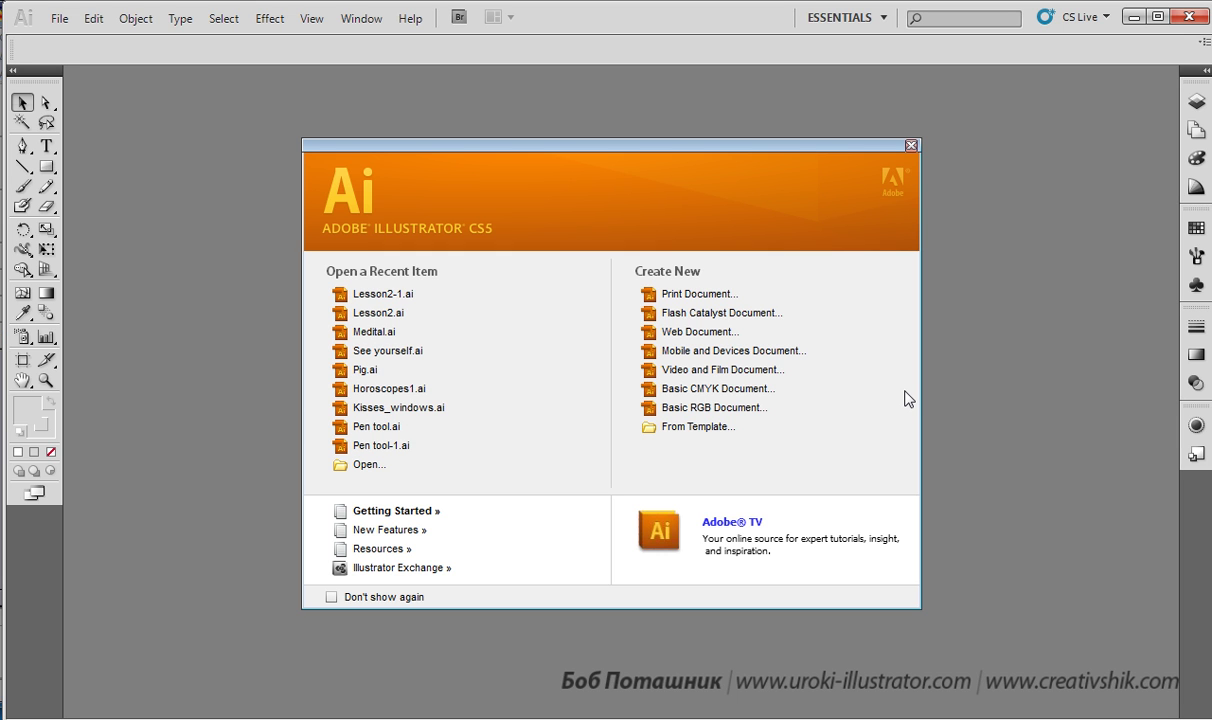
# Mark up the welcome screen and undo a stray Ctrl+2 command.
pyautogui.moveTo(697, 197); pyautogui.dragTo(685, 222)
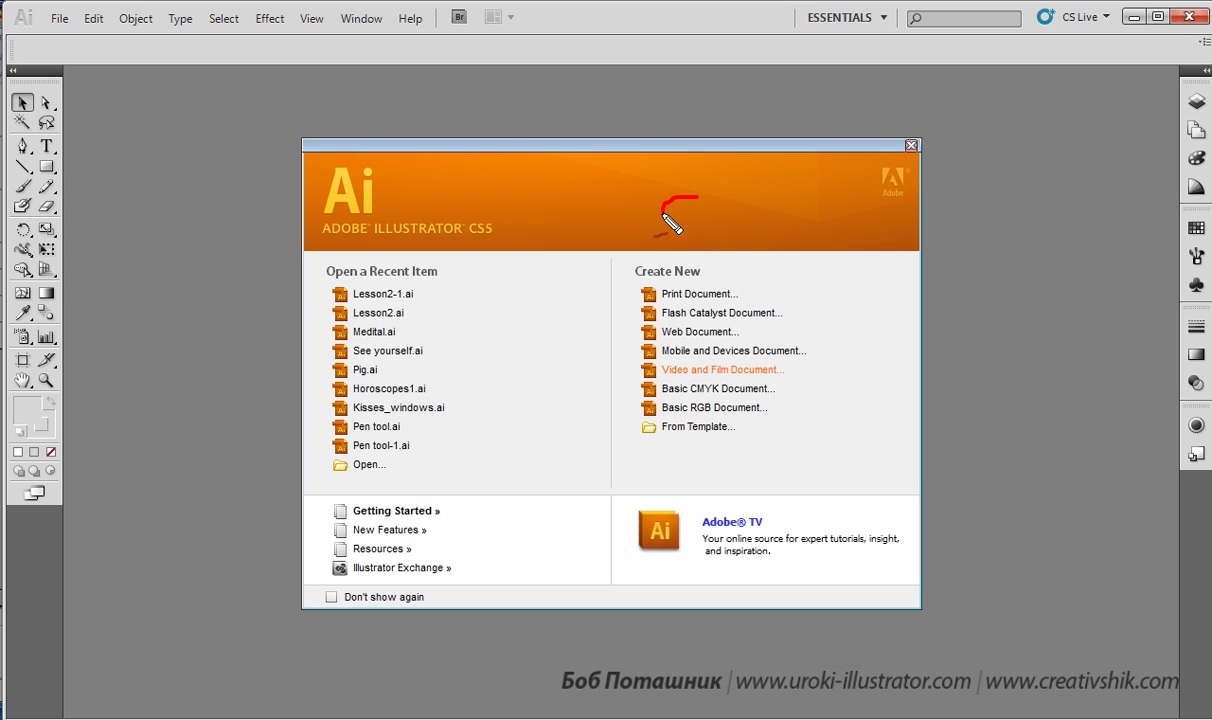
pyautogui.moveTo(544, 457)
pyautogui.mouseDown()
pyautogui.moveTo(545, 476)
pyautogui.moveTo(622, 478)
pyautogui.moveTo(622, 466)
pyautogui.moveTo(645, 478)
pyautogui.moveTo(668, 466)
pyautogui.moveTo(678, 478)
pyautogui.mouseUp()
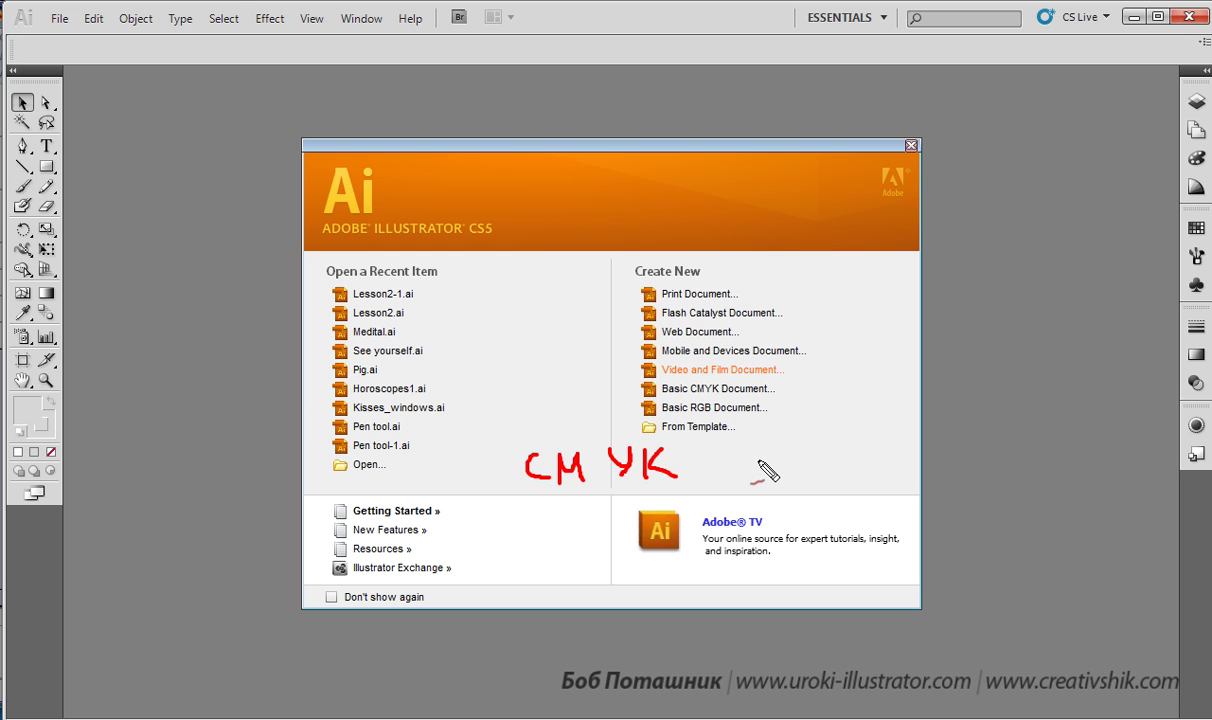
pyautogui.moveTo(640, 485); pyautogui.dragTo(690, 483)
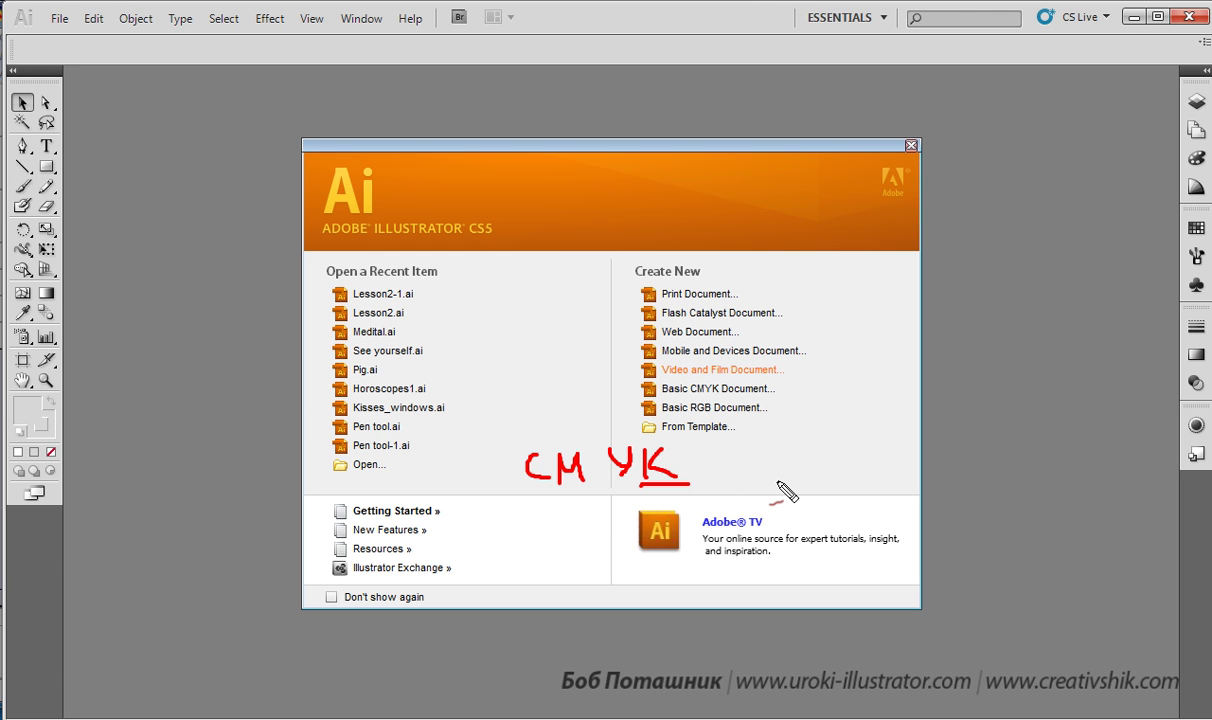
pyautogui.press('Escape')
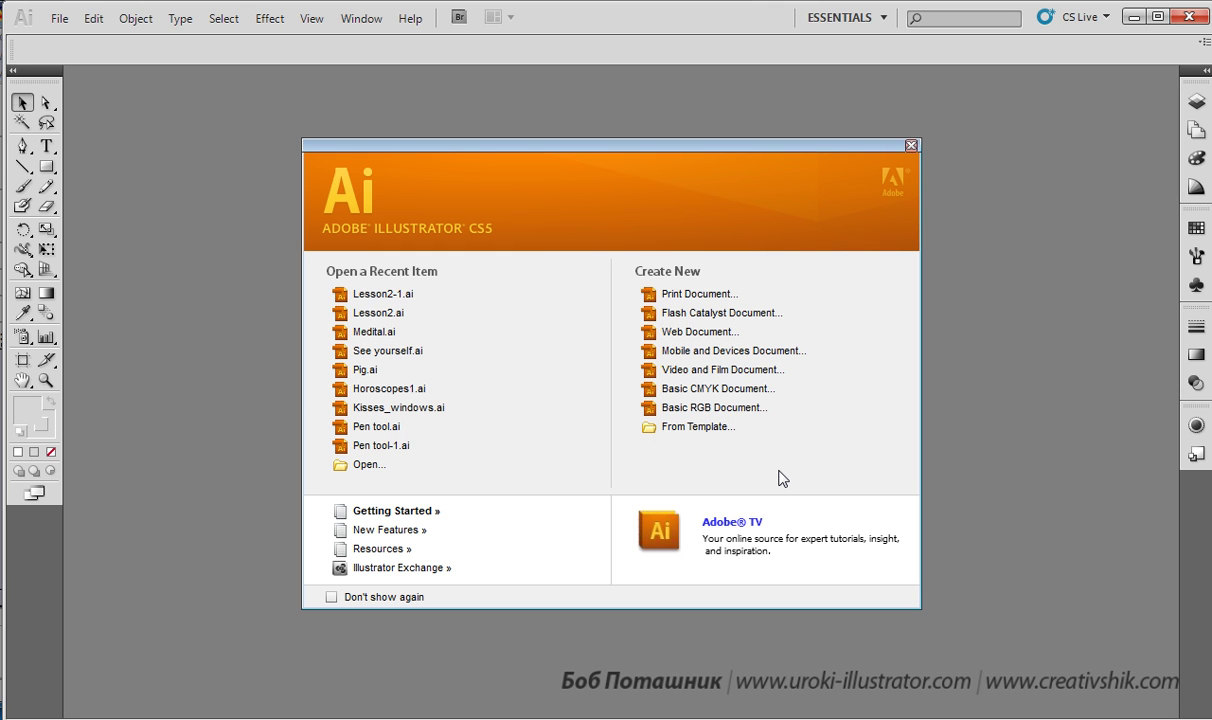
pyautogui.hotkey('ctrl', '2')
pyautogui.moveTo(718, 476)
pyautogui.mouseDown()
pyautogui.moveTo(730, 471)
pyautogui.moveTo(728, 490)
pyautogui.moveTo(768, 478)
pyautogui.moveTo(806, 492)
pyautogui.moveTo(800, 474)
pyautogui.moveTo(838, 490)
pyautogui.moveTo(858, 462)
pyautogui.moveTo(875, 505)
pyautogui.moveTo(840, 491)
pyautogui.mouseUp()
pyautogui.hotkey('ctrl', 'z')
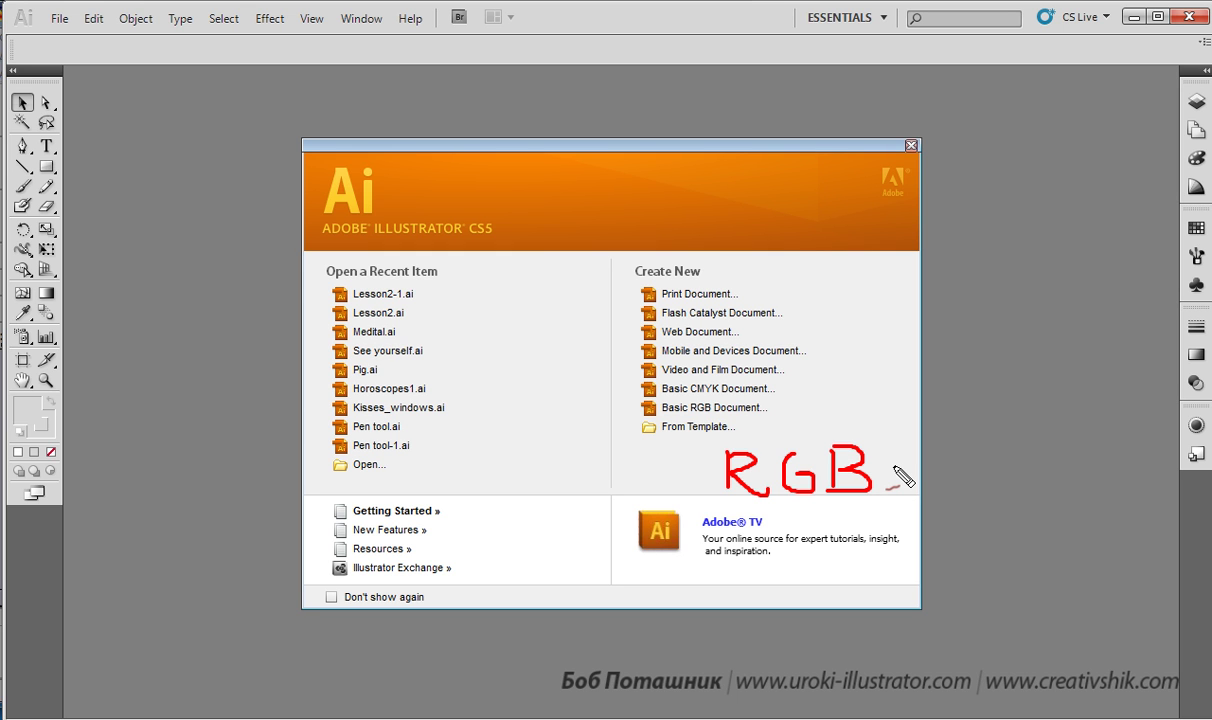
pyautogui.press('Escape')
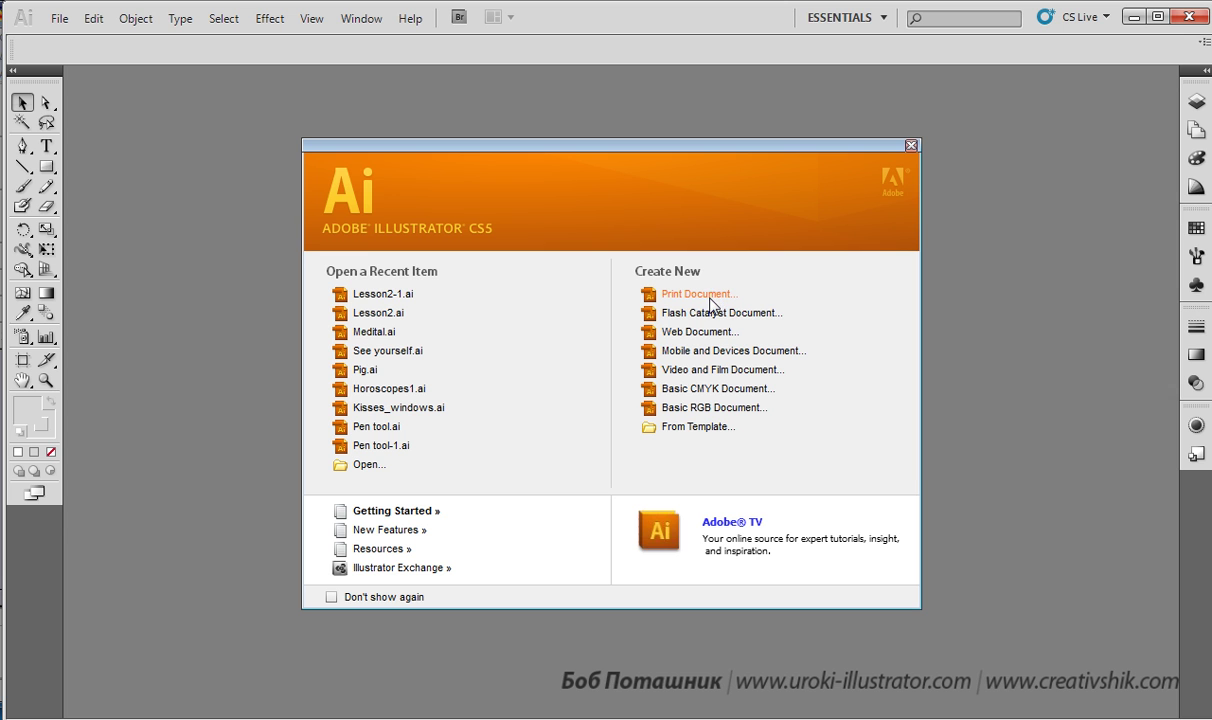
# Preview Print Document's A4 size, cancel, then create blank print document Untitled-1.
pyautogui.click(724, 298)
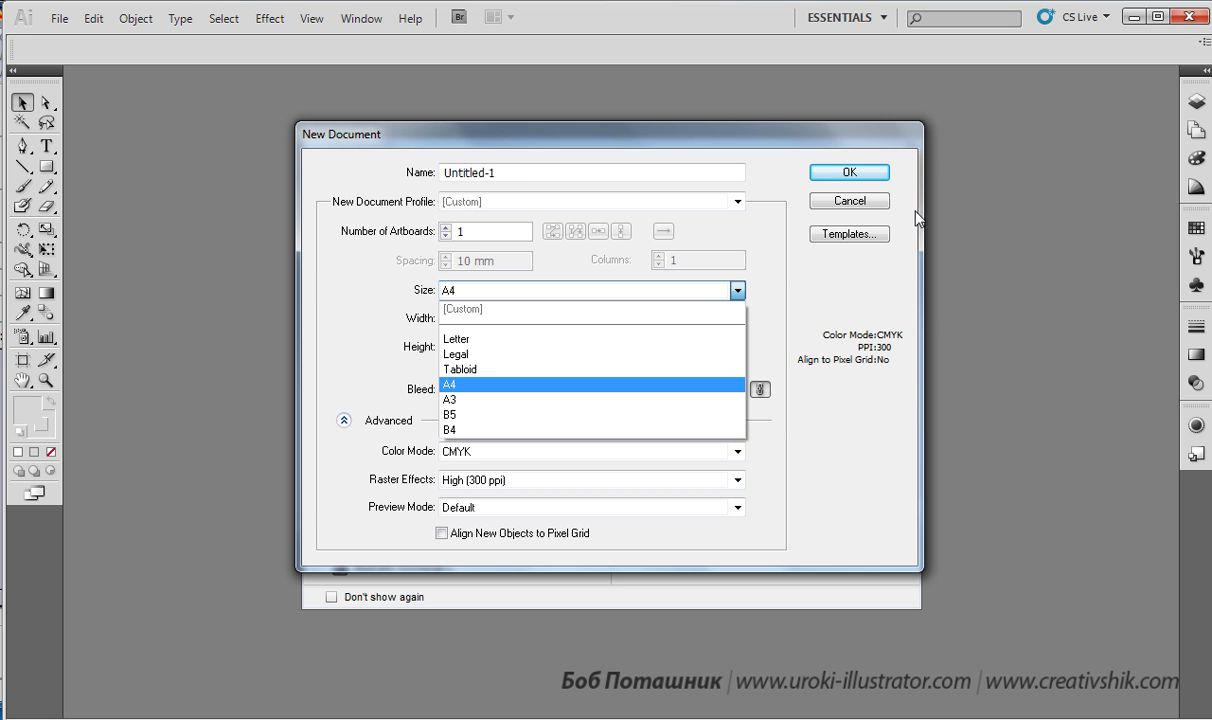
pyautogui.click(887, 251)
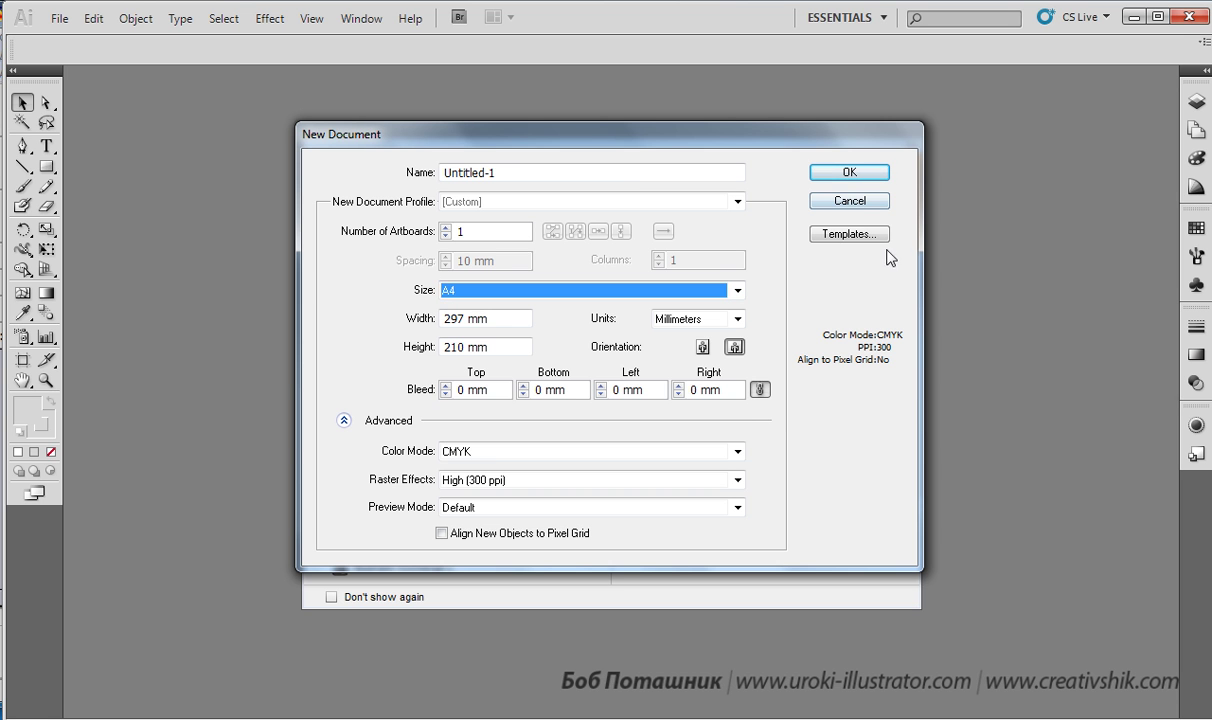
pyautogui.click(848, 203)
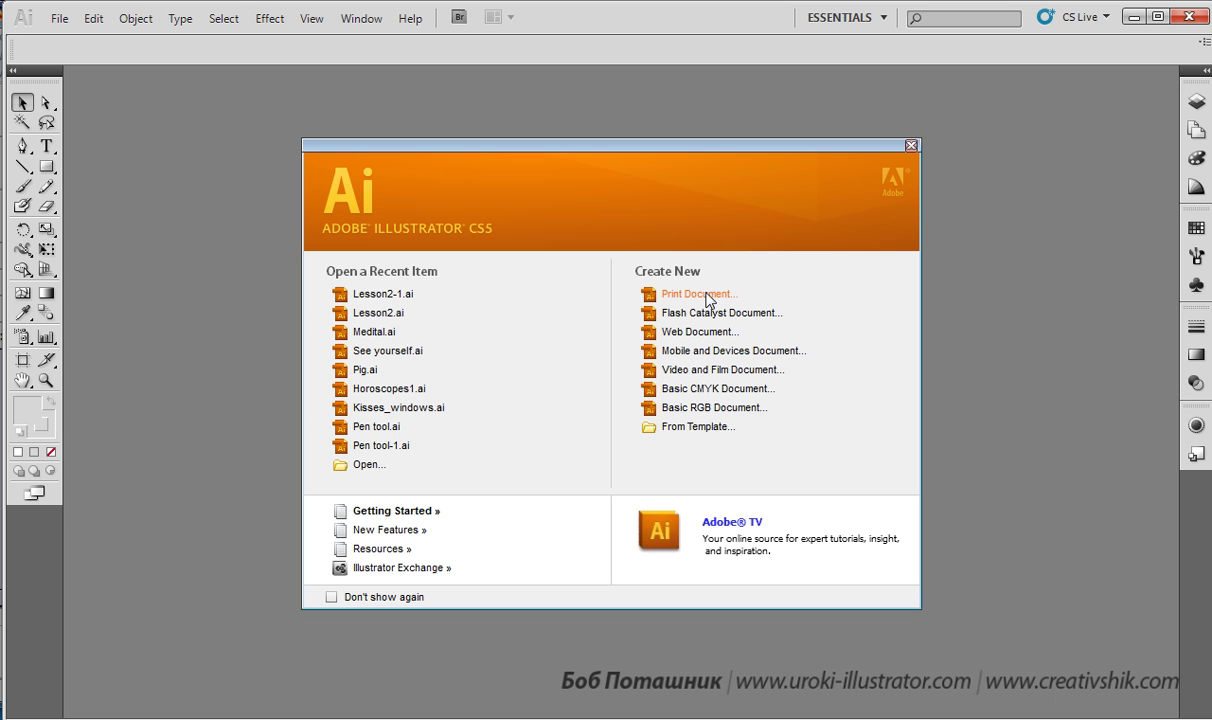
pyautogui.click(708, 296)
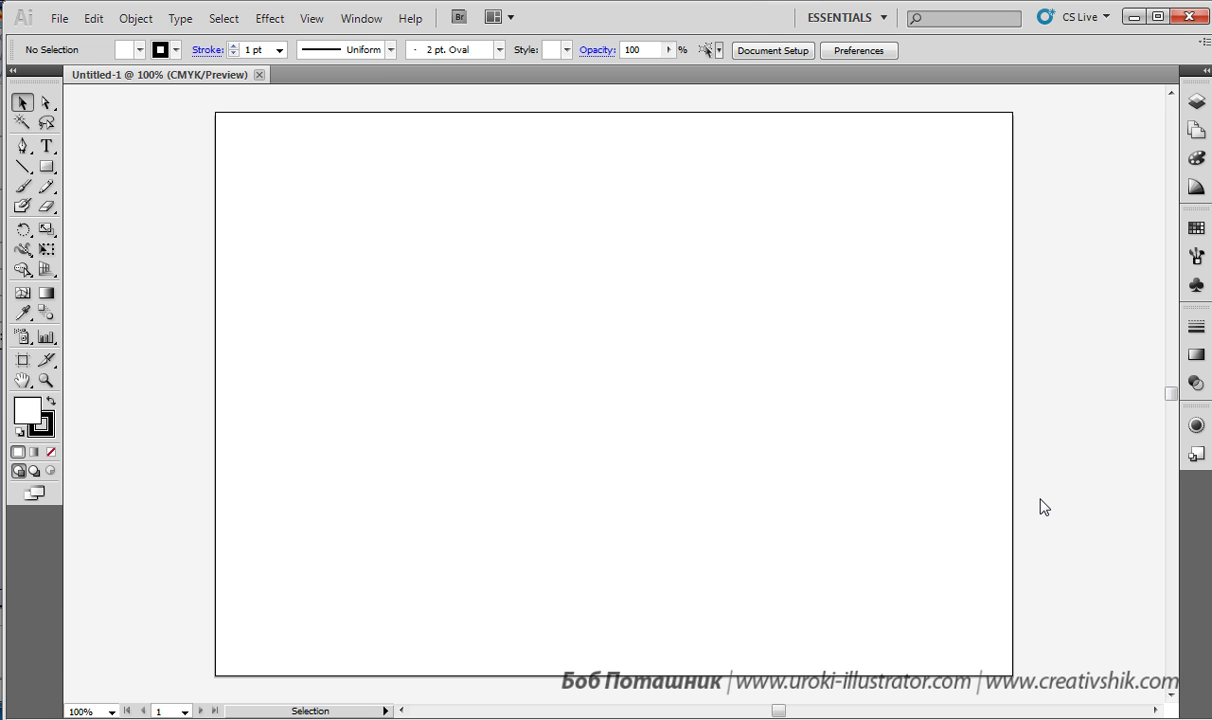
pyautogui.scroll(1, 1044, 505)
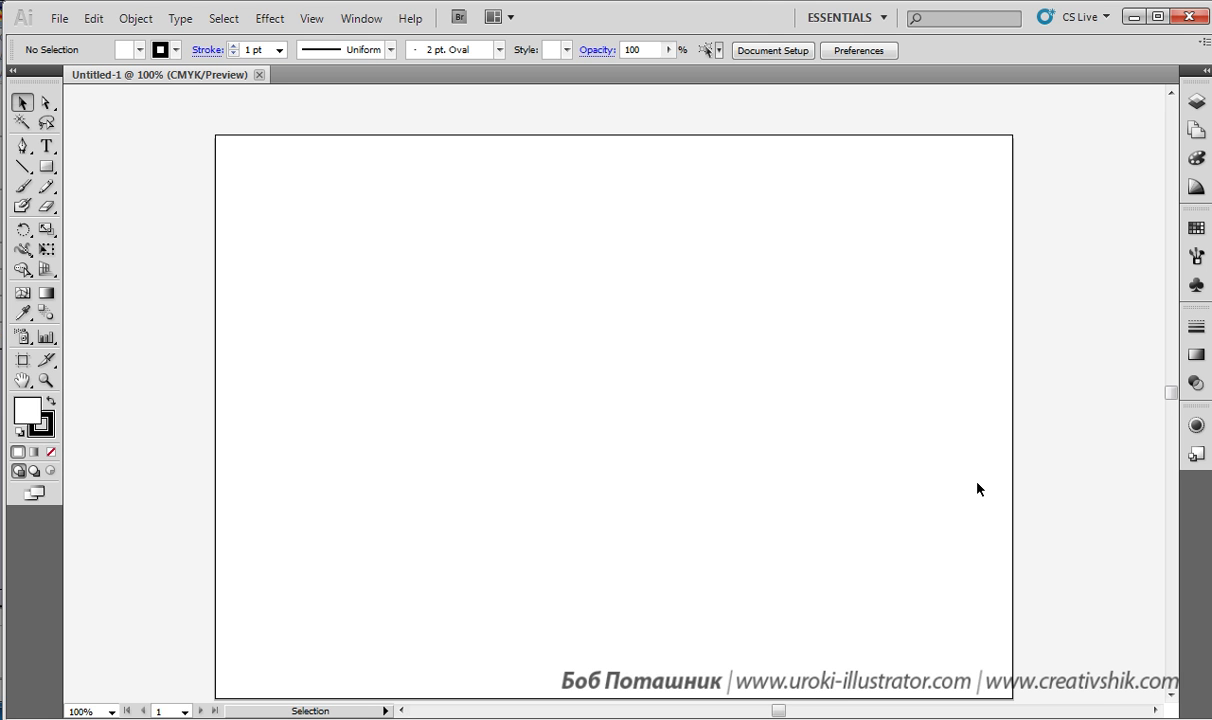
pyautogui.click(59, 18)
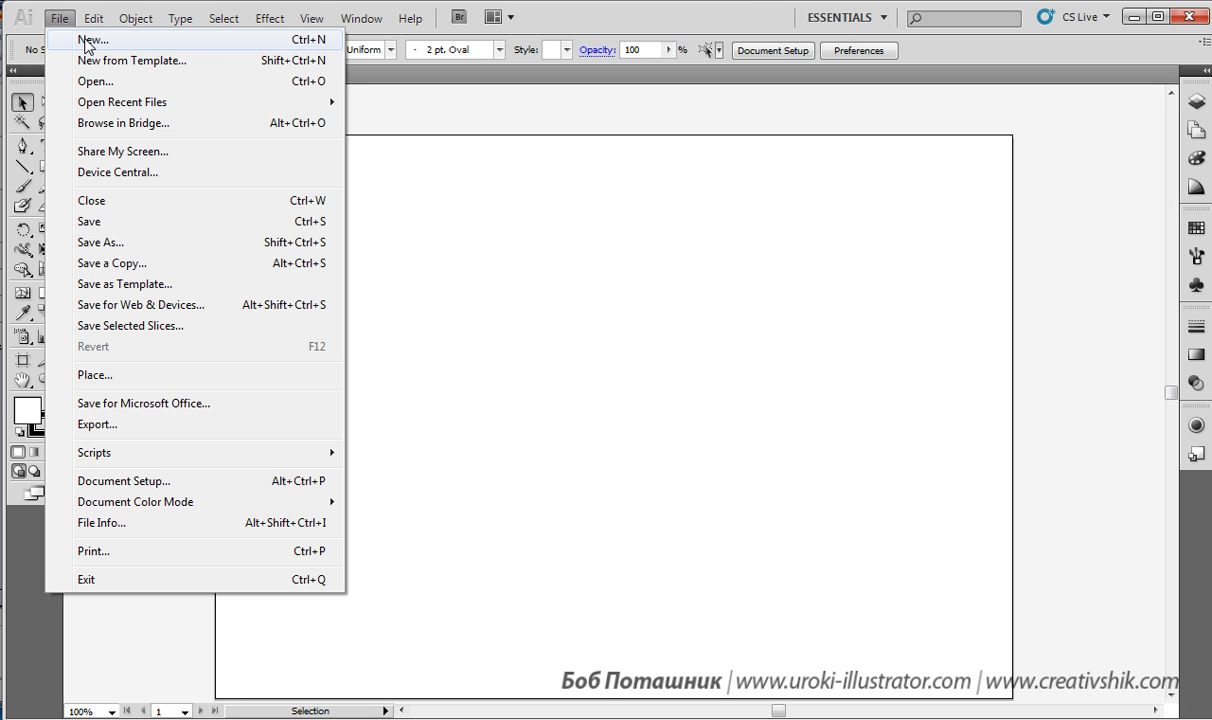
# Start new document Untitled-2 via File > New and list its profile presets.
pyautogui.click(90, 41)
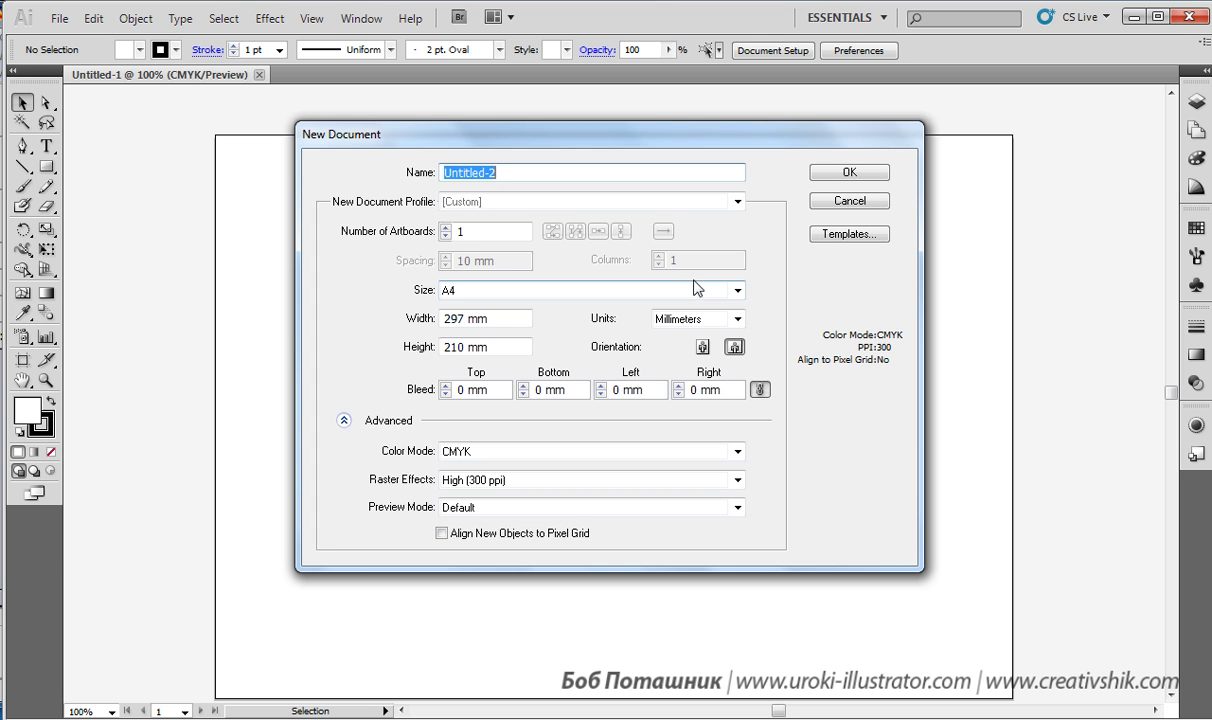
pyautogui.click(738, 202)
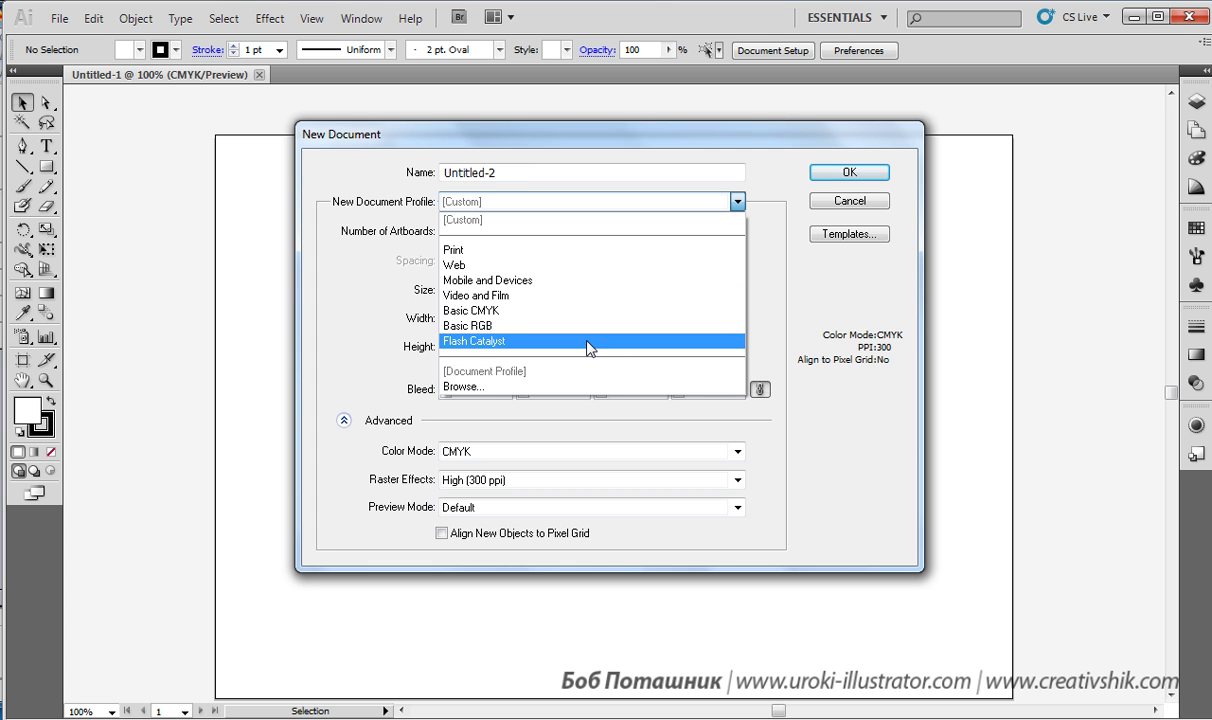
# Select the Print document profile for Untitled-2.
pyautogui.click(597, 250)
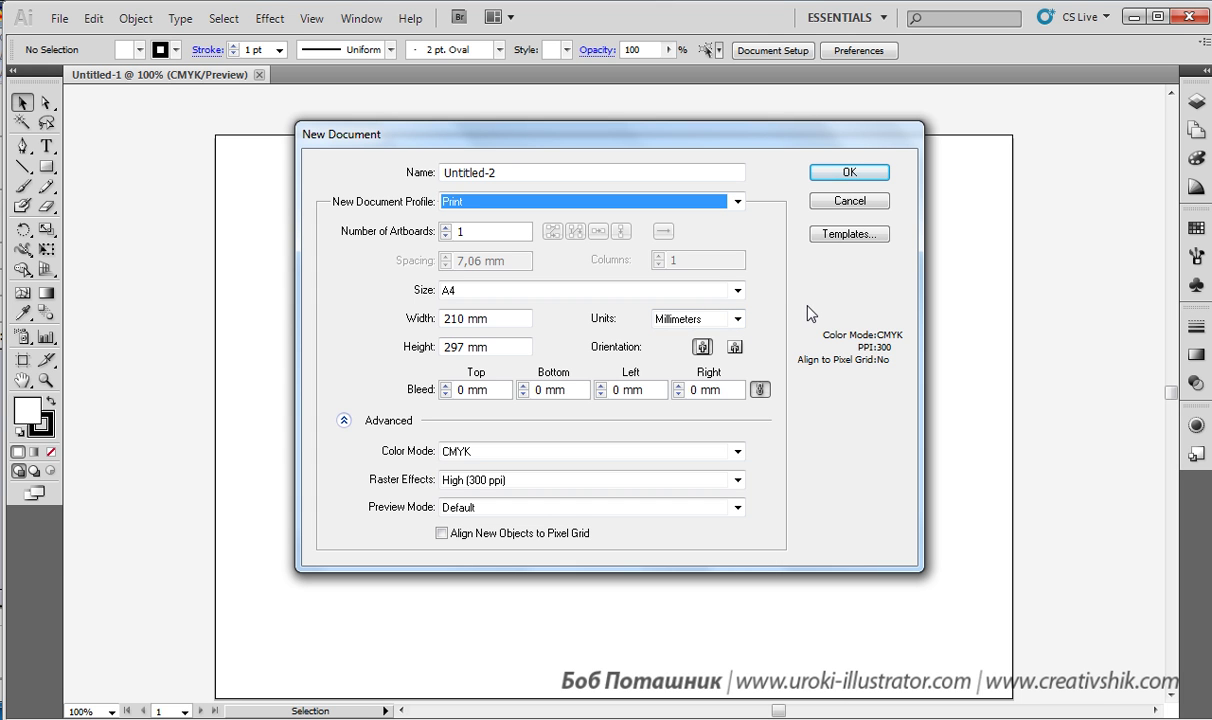
pyautogui.moveTo(389, 209)
pyautogui.mouseDown()
pyautogui.moveTo(331, 236)
pyautogui.moveTo(365, 208)
pyautogui.mouseUp()
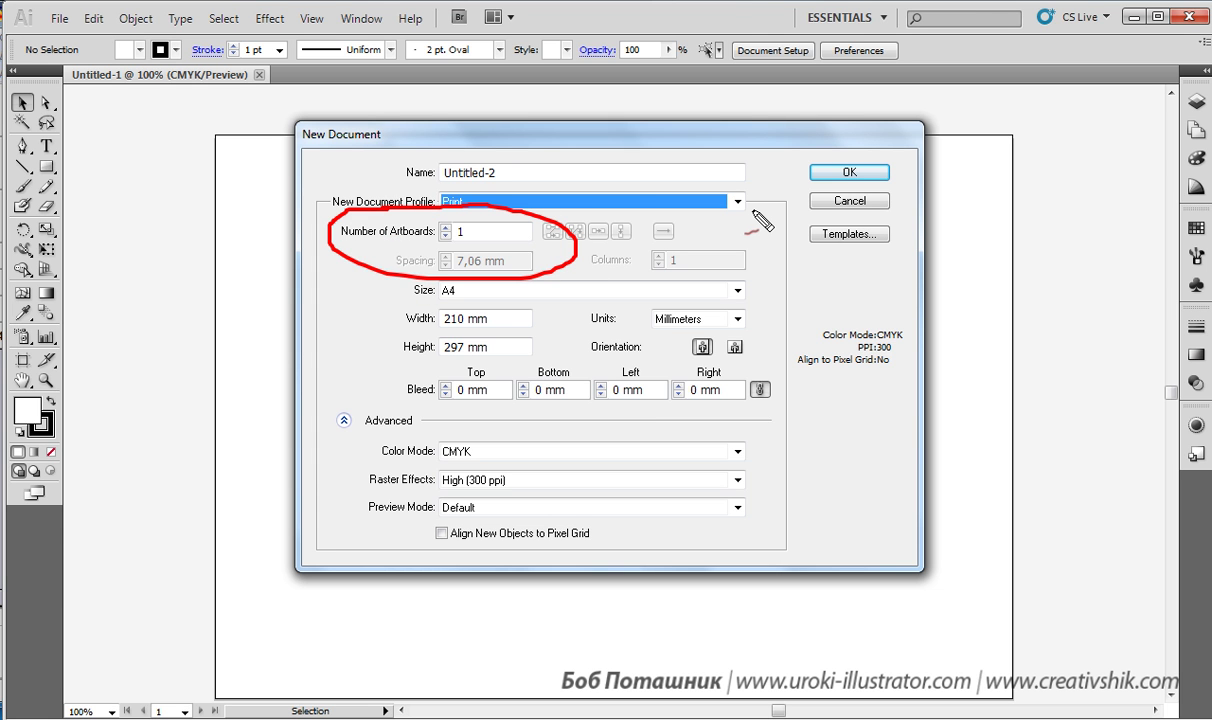
pyautogui.press('Escape')
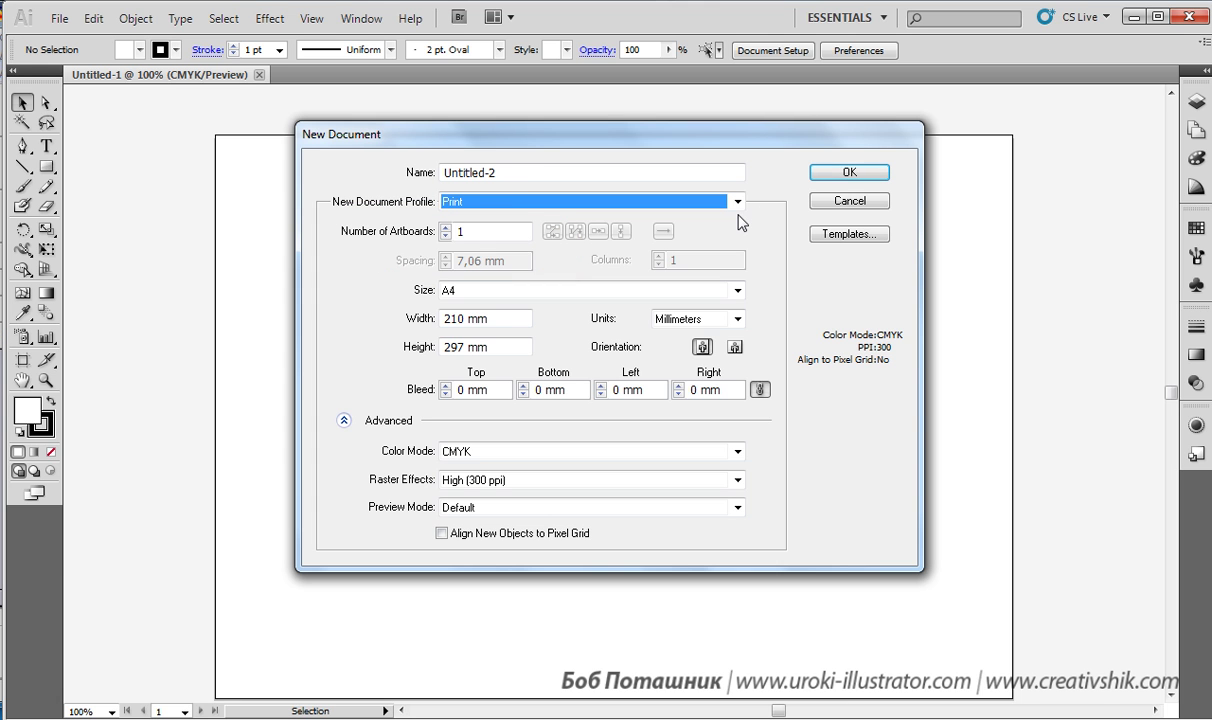
# Set Number of Artboards to 6, arranged in 3 columns.
pyautogui.click(461, 231)
pyautogui.doubleClick(460, 231)
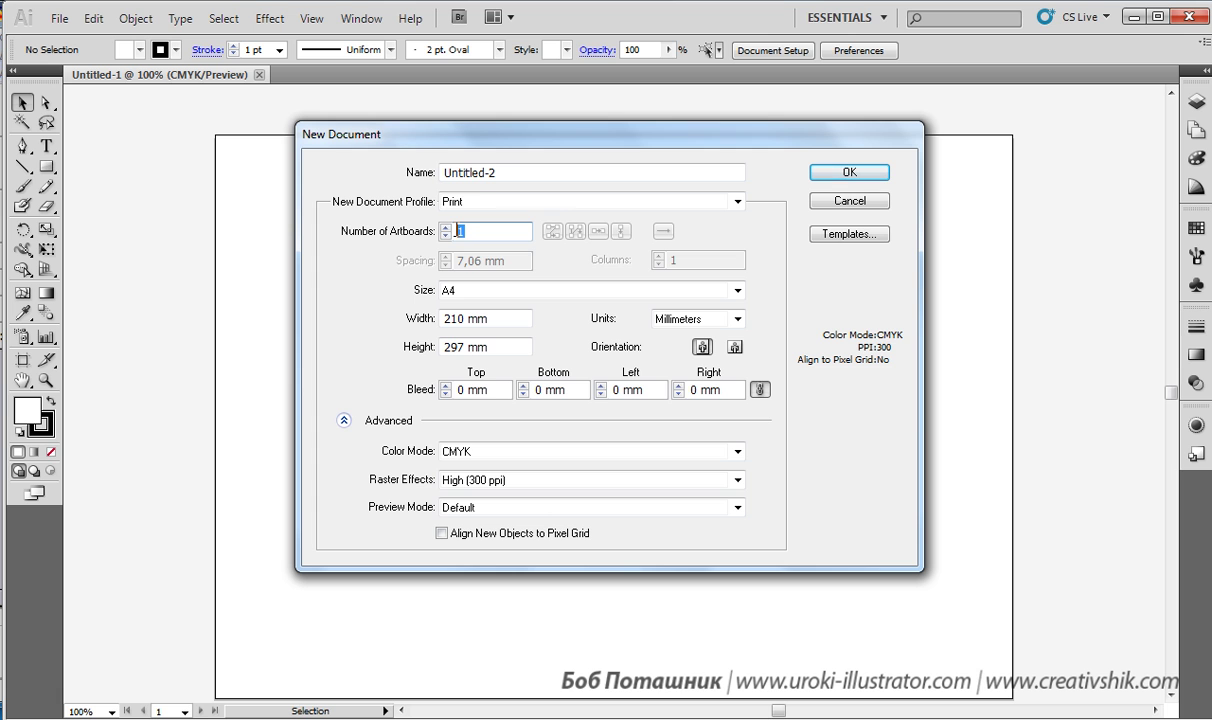
pyautogui.write('6')
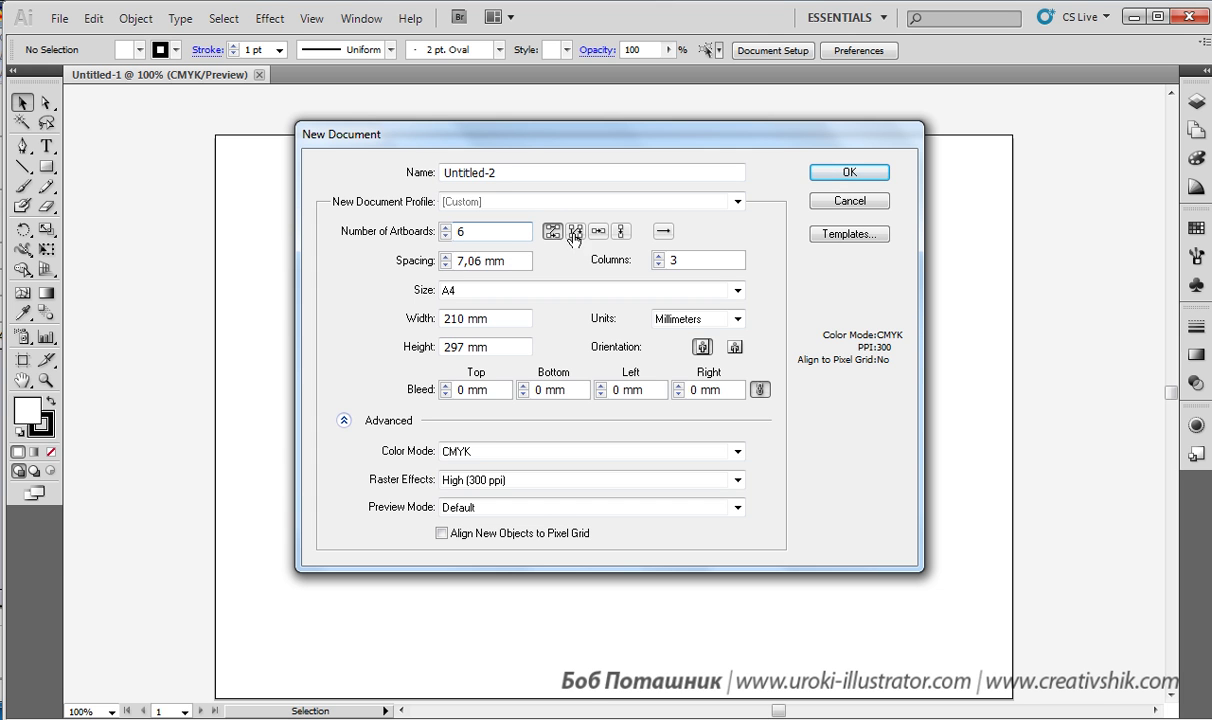
pyautogui.moveTo(601, 137); pyautogui.dragTo(575, 143)
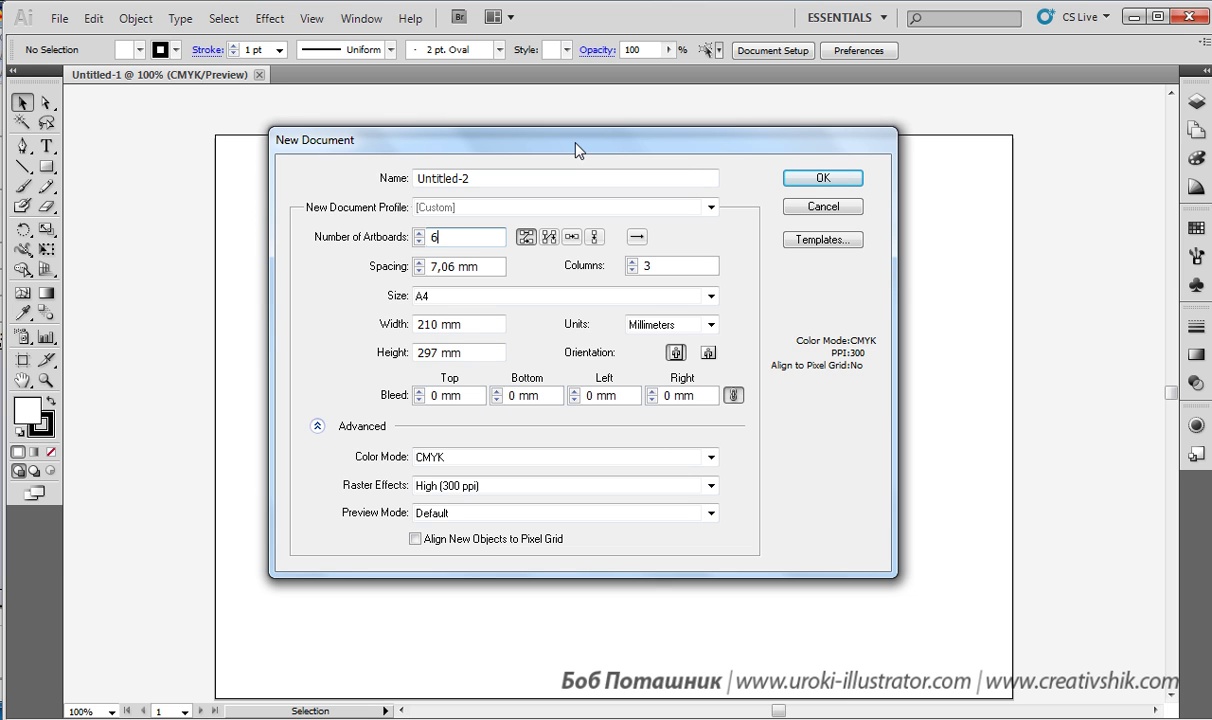
pyautogui.moveTo(460, 218)
pyautogui.mouseDown()
pyautogui.moveTo(468, 250)
pyautogui.moveTo(500, 231)
pyautogui.mouseUp()
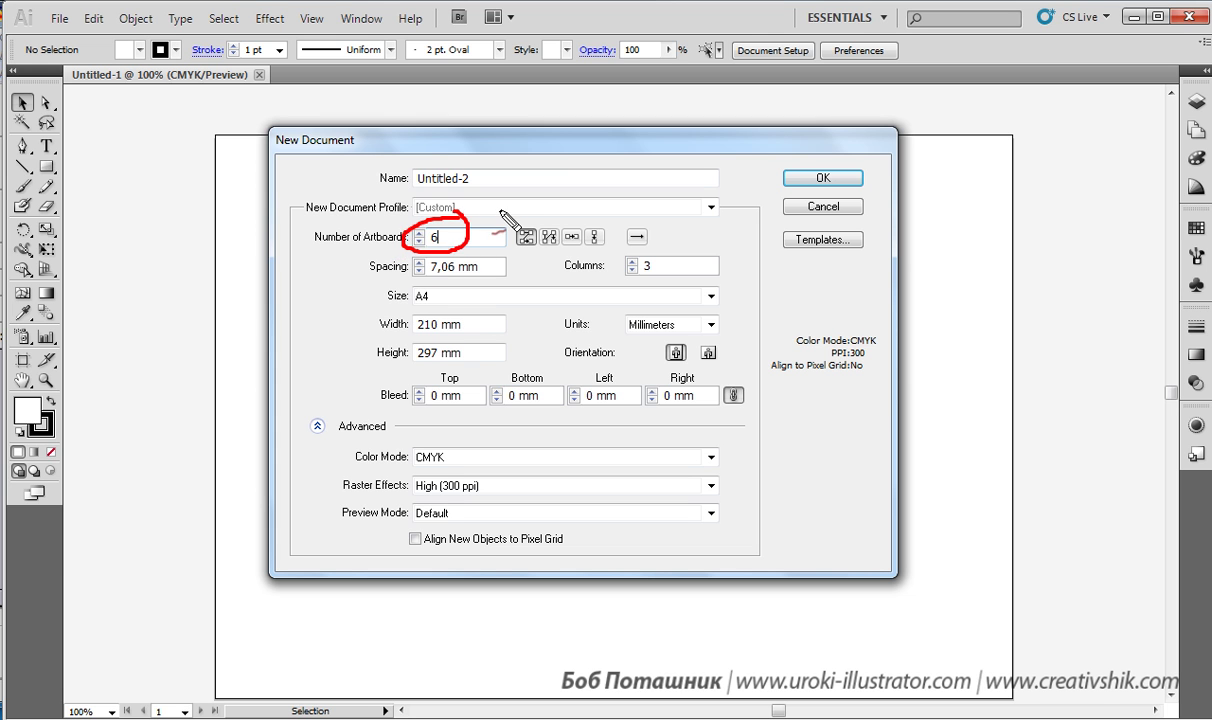
pyautogui.press('Escape')
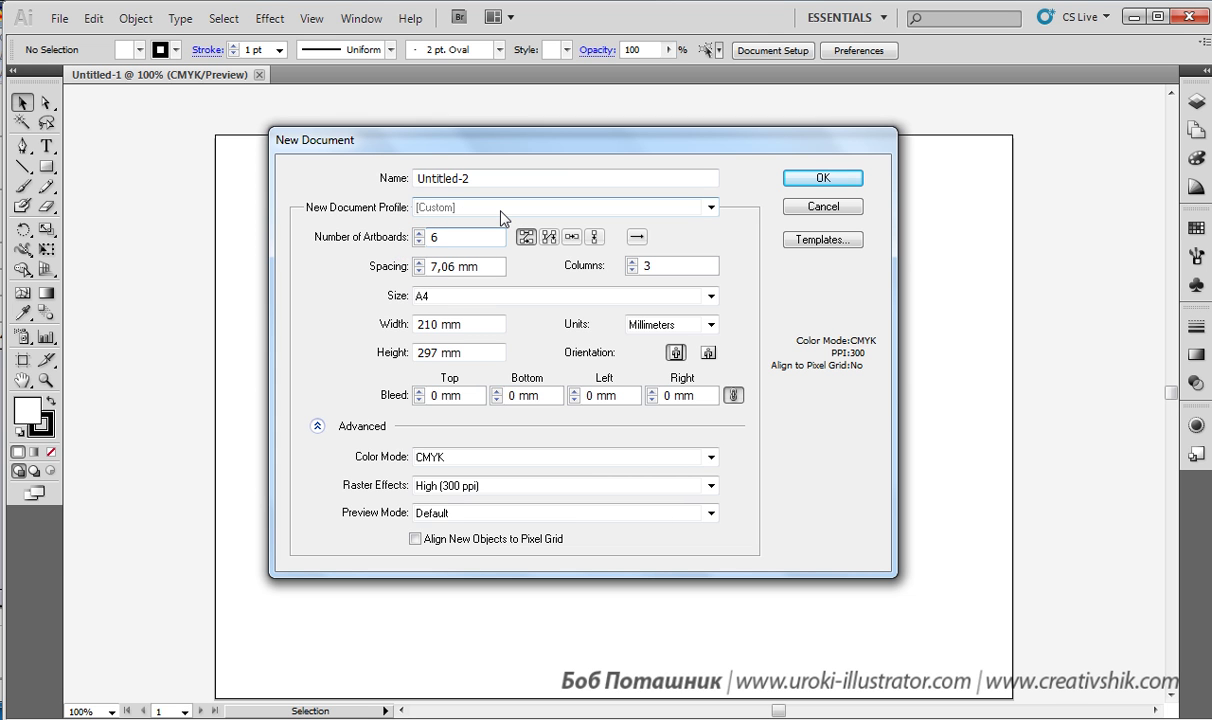
pyautogui.moveTo(515, 271); pyautogui.dragTo(607, 242)
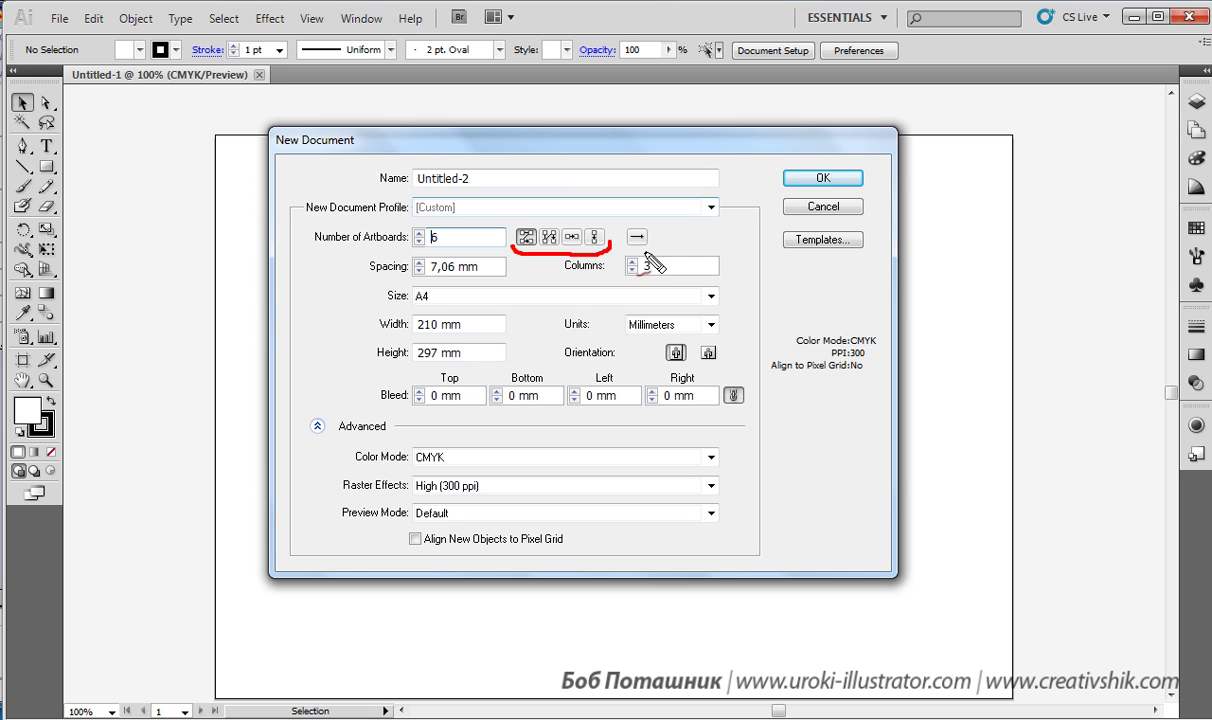
pyautogui.press('Escape')
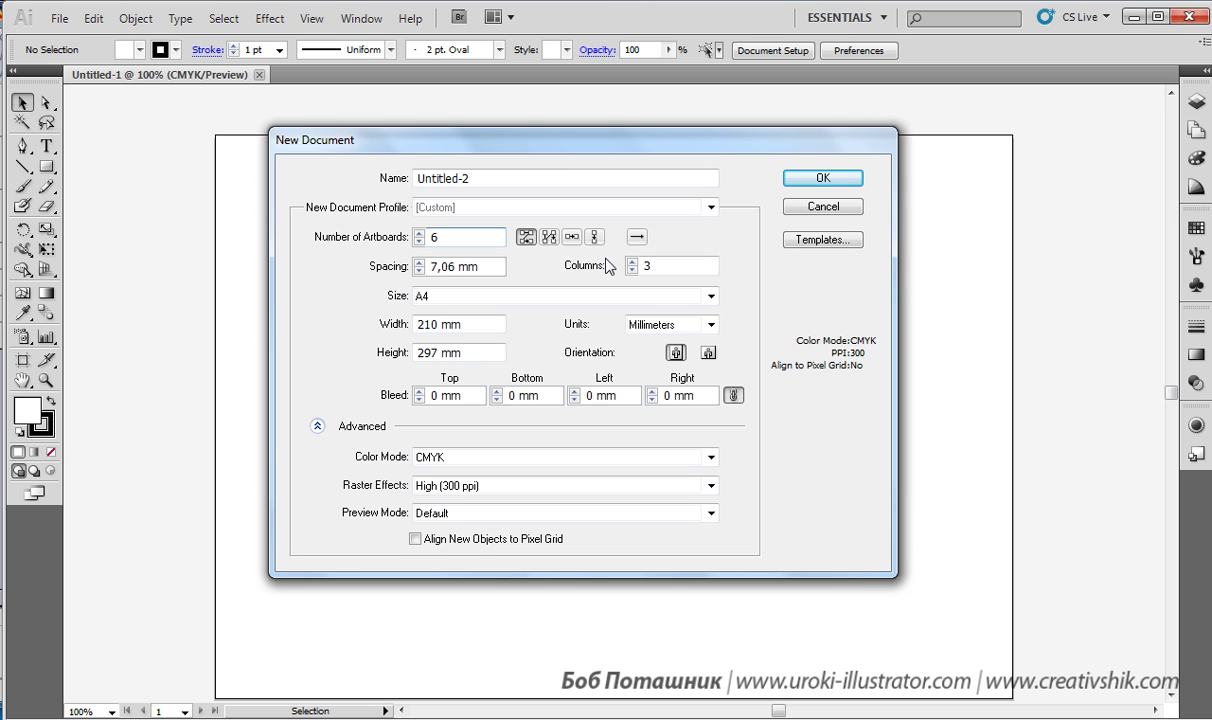
pyautogui.click(637, 238)
pyautogui.moveTo(652, 212); pyautogui.dragTo(666, 230)
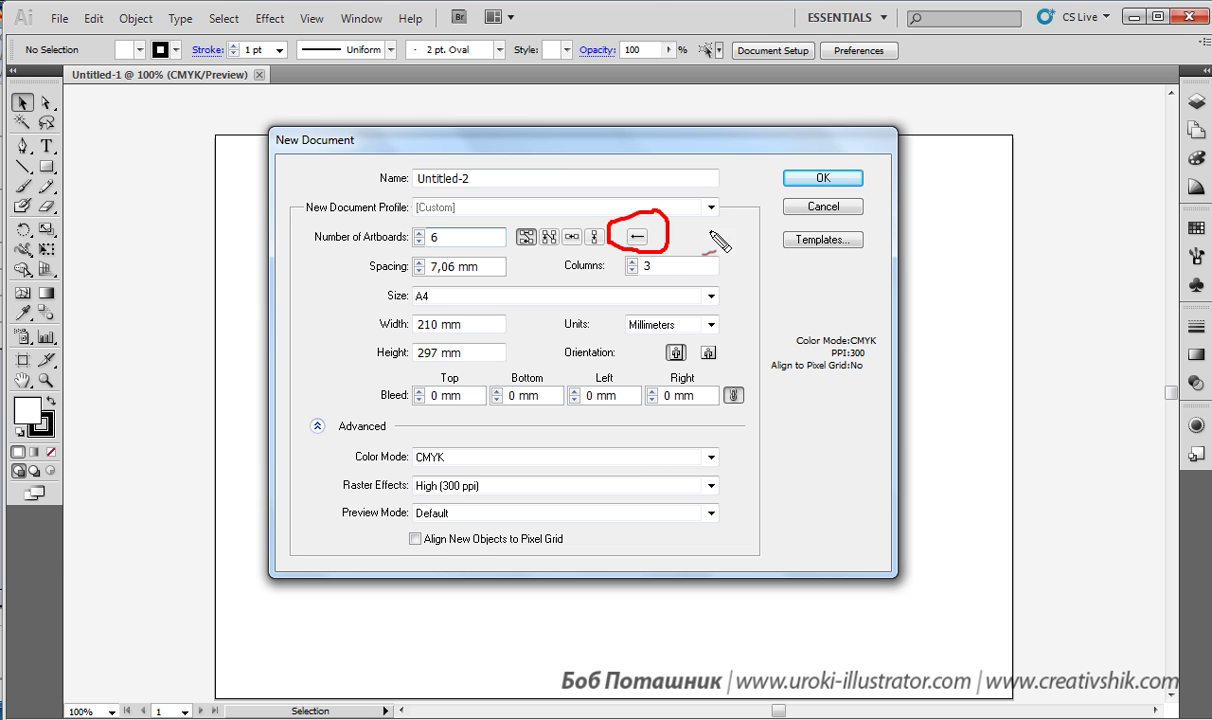
pyautogui.press('Escape')
pyautogui.click(637, 236)
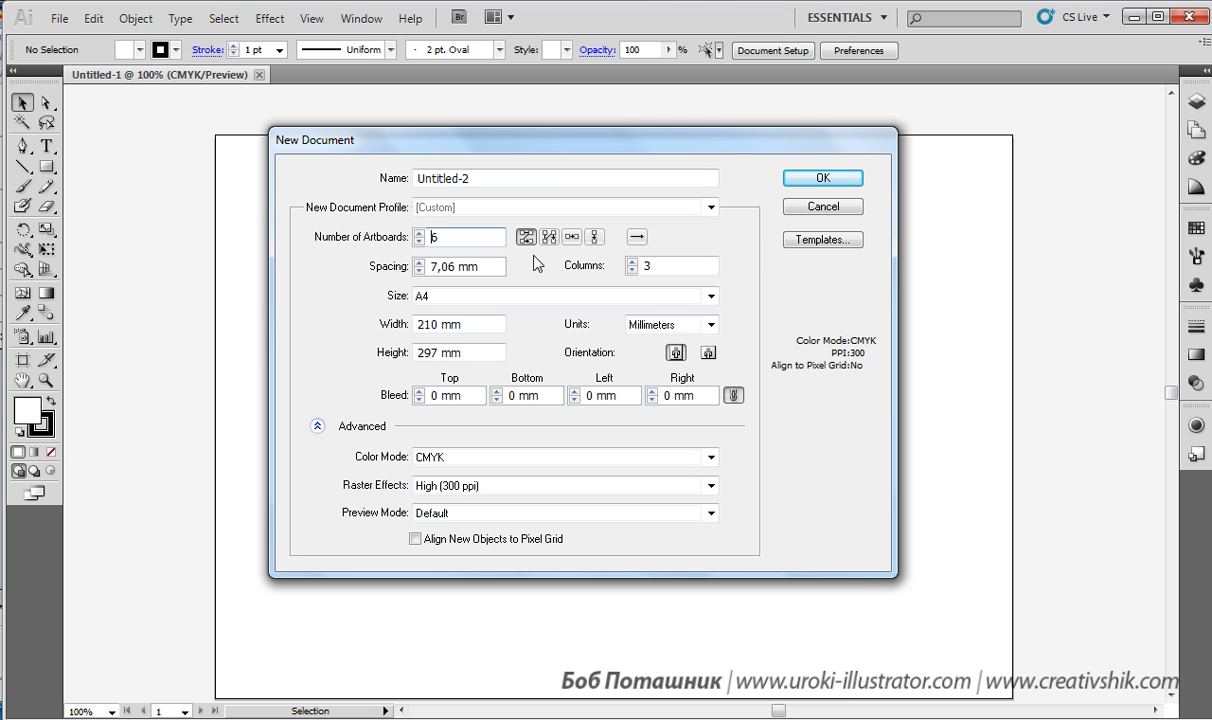
pyautogui.click(459, 266)
pyautogui.write('9')
# Raise artboard Spacing to 10 mm and enter 'Artboards' as the document name.
pyautogui.click(420, 263)
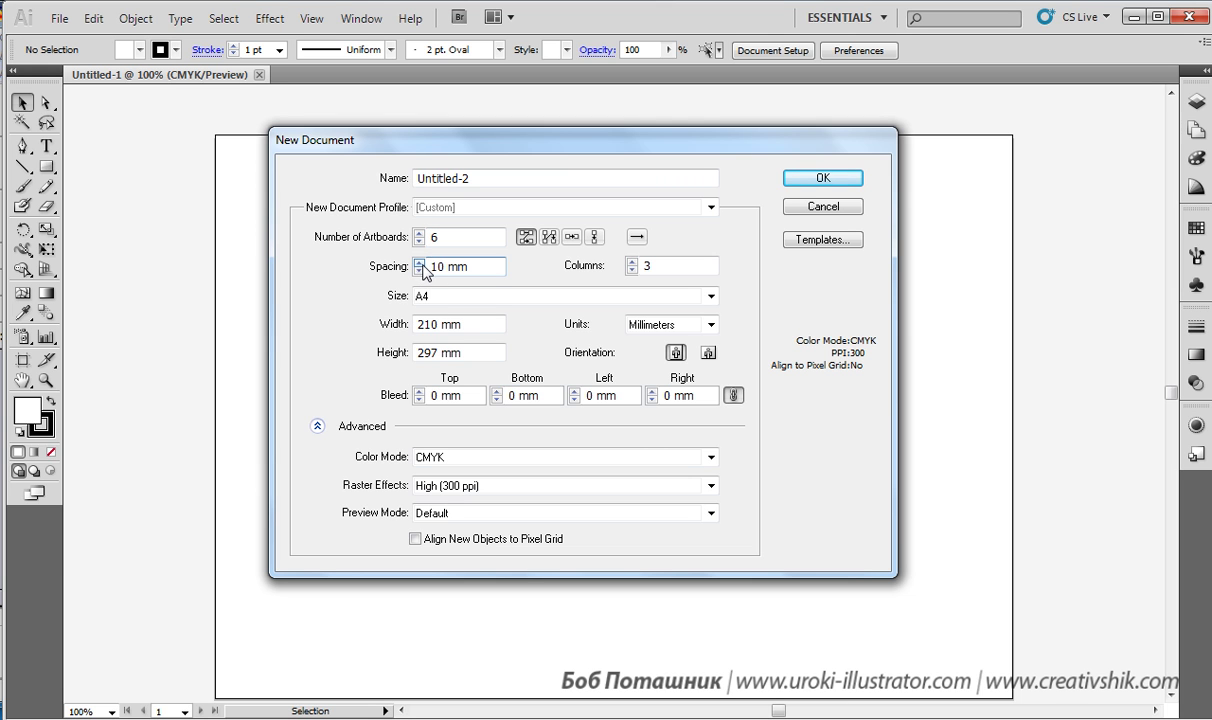
pyautogui.moveTo(380, 300); pyautogui.dragTo(470, 290)
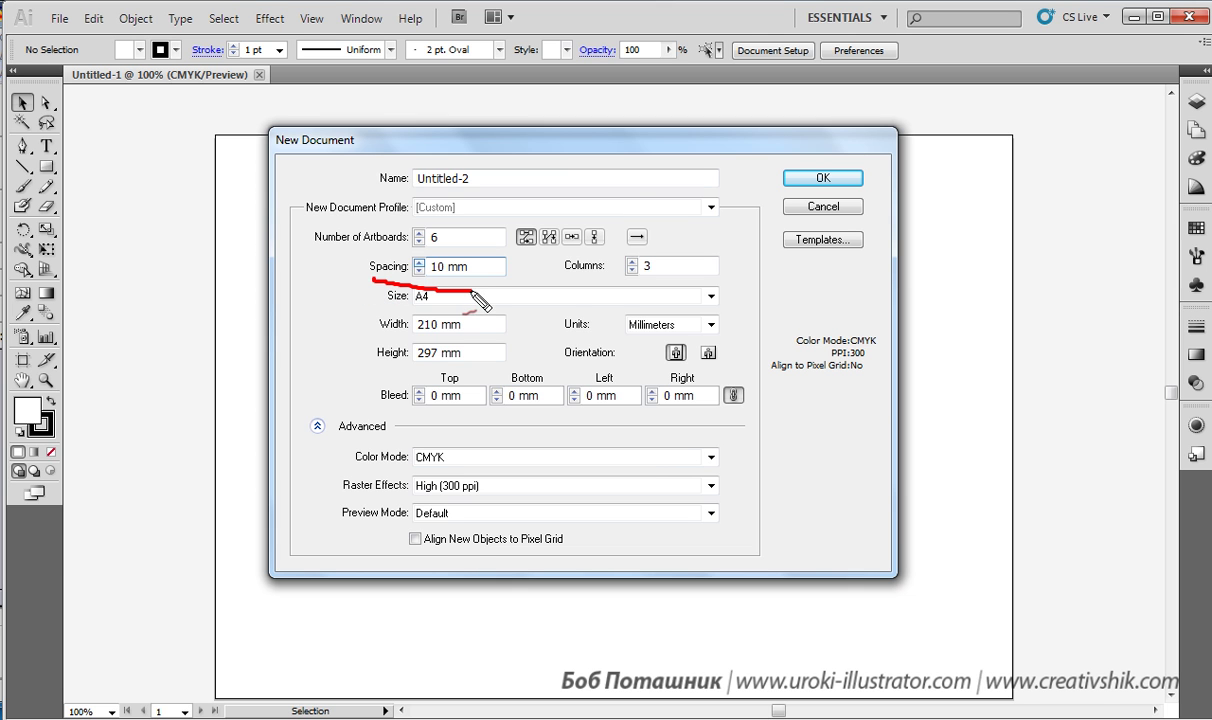
pyautogui.press('Escape')
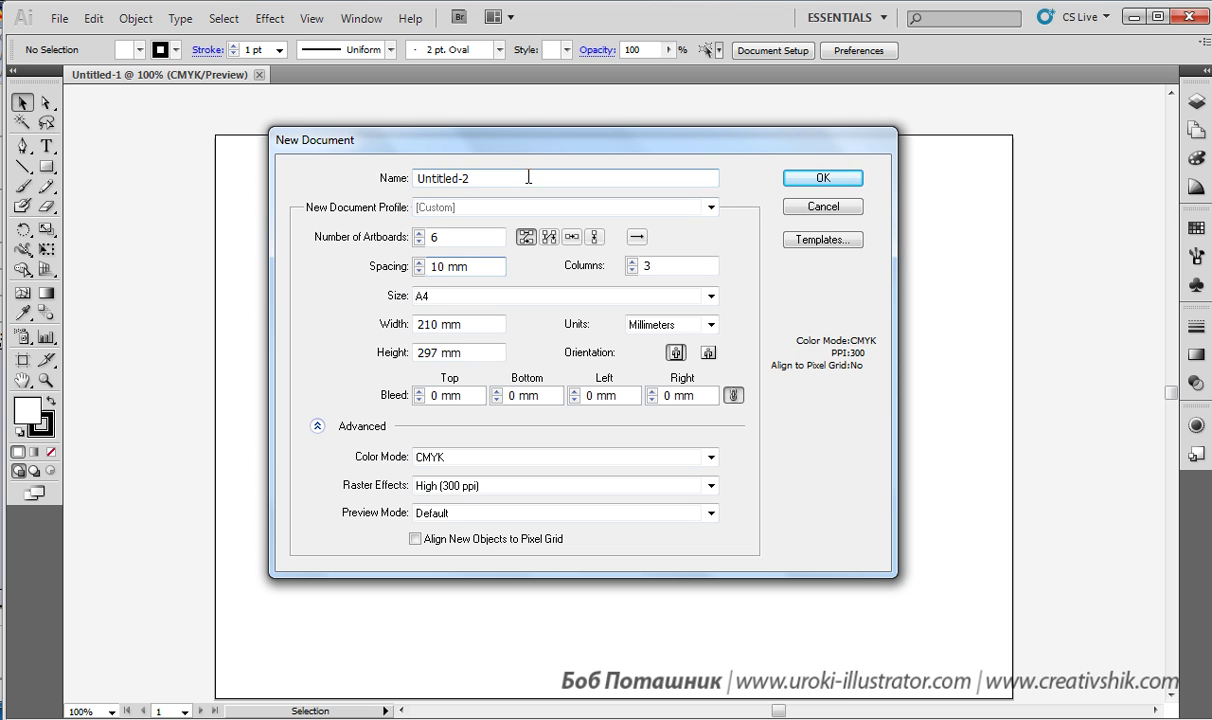
pyautogui.moveTo(480, 178); pyautogui.dragTo(400, 178)
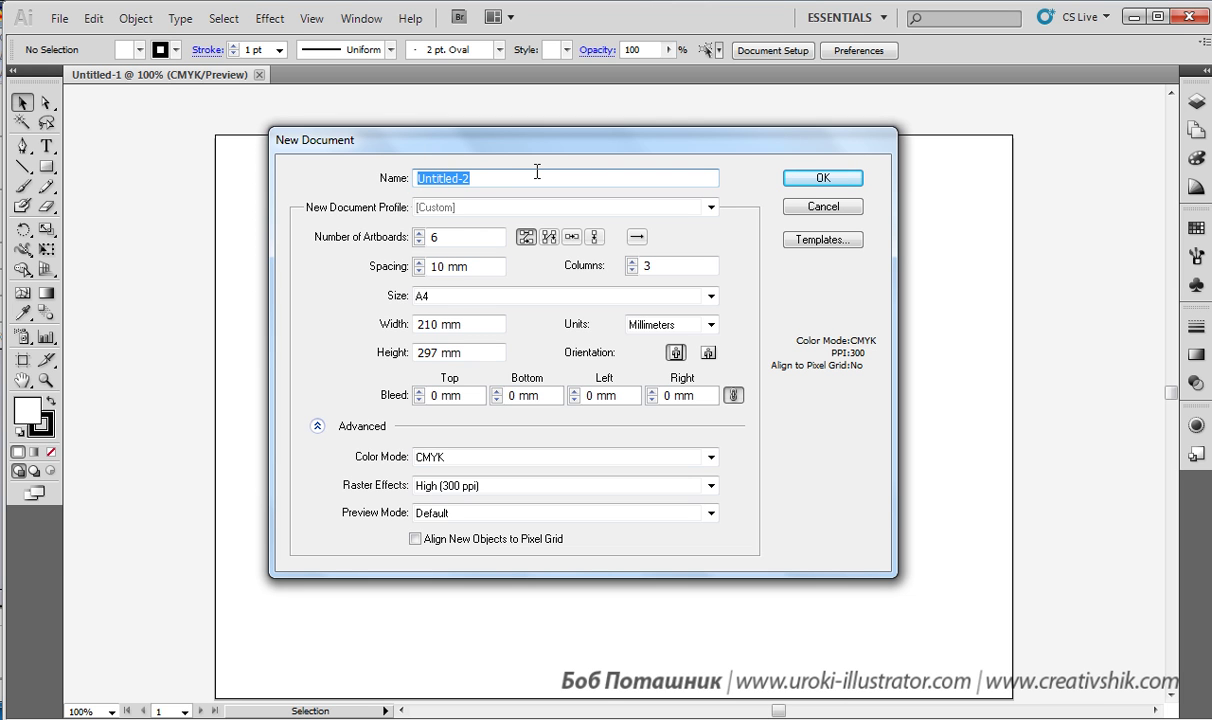
pyautogui.write('Artboards')
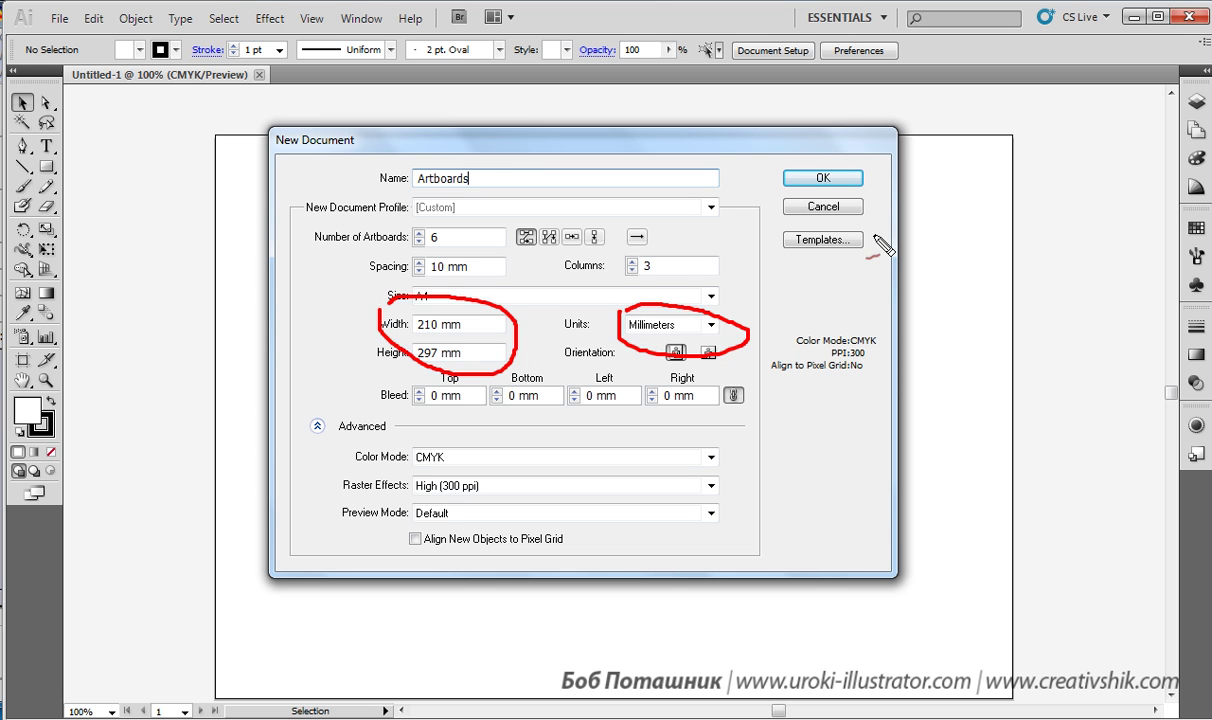
# Keep millimetre units and enter an 8" width, which converts to 203,2 mm.
pyautogui.click(717, 328)
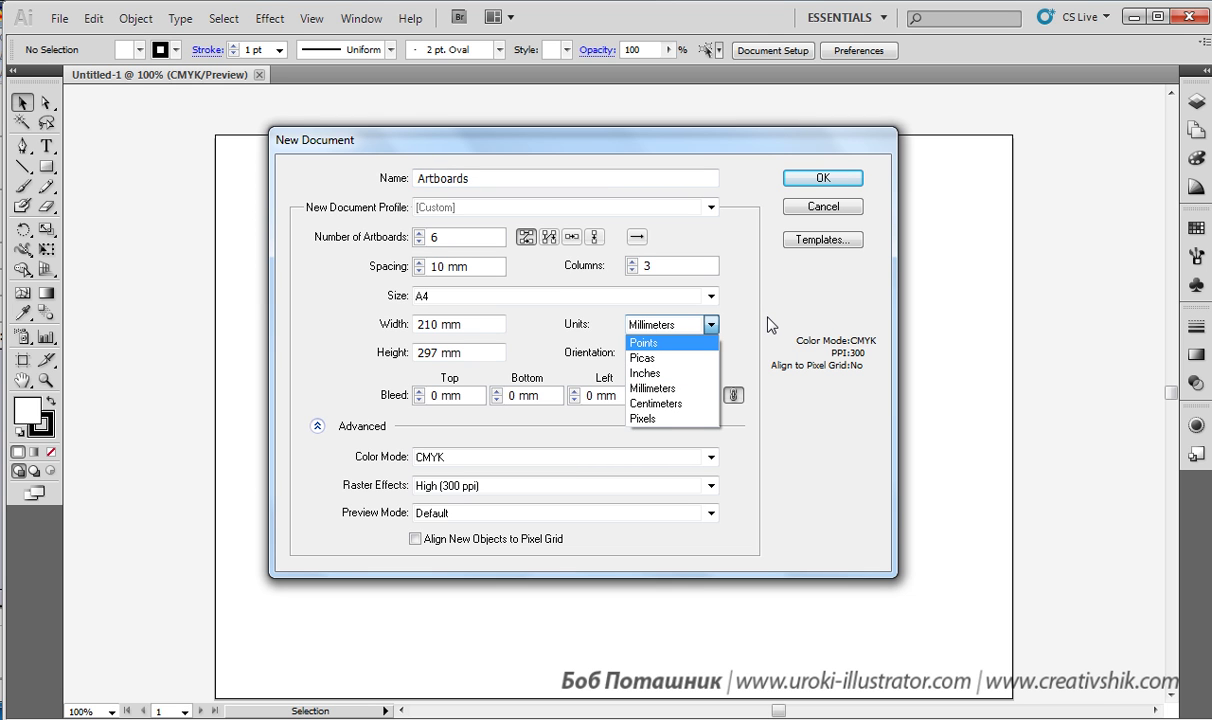
pyautogui.click(713, 306)
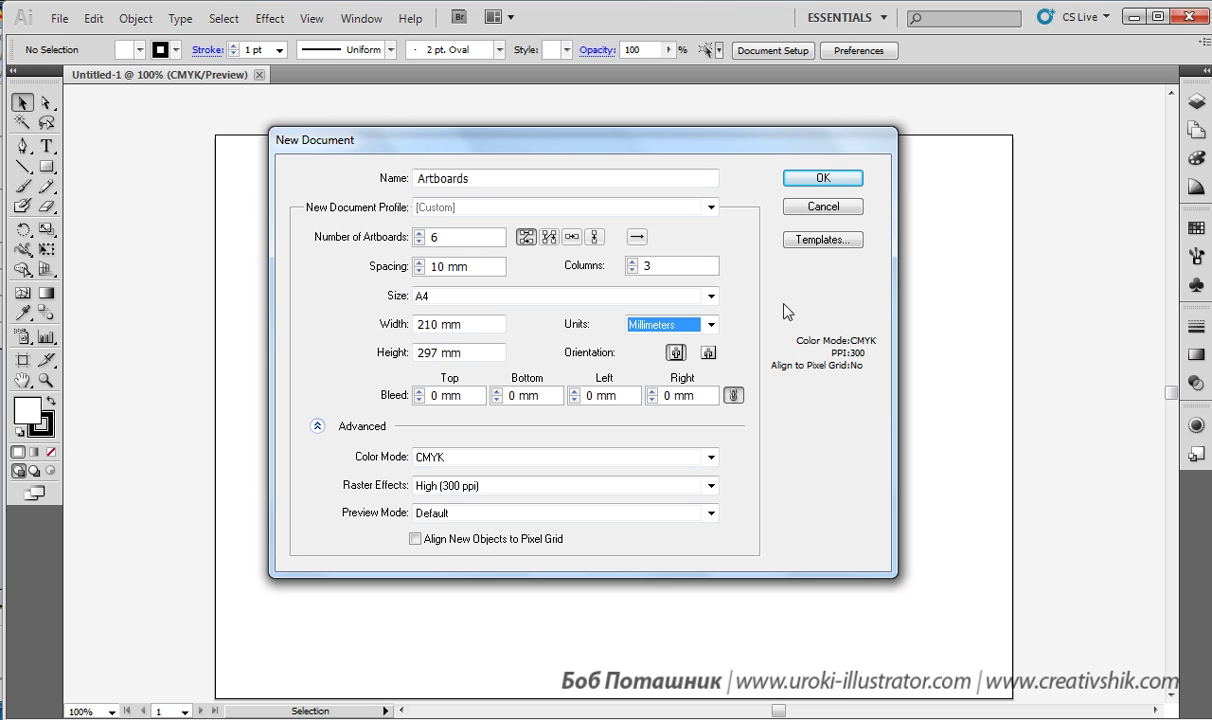
pyautogui.click(455, 325)
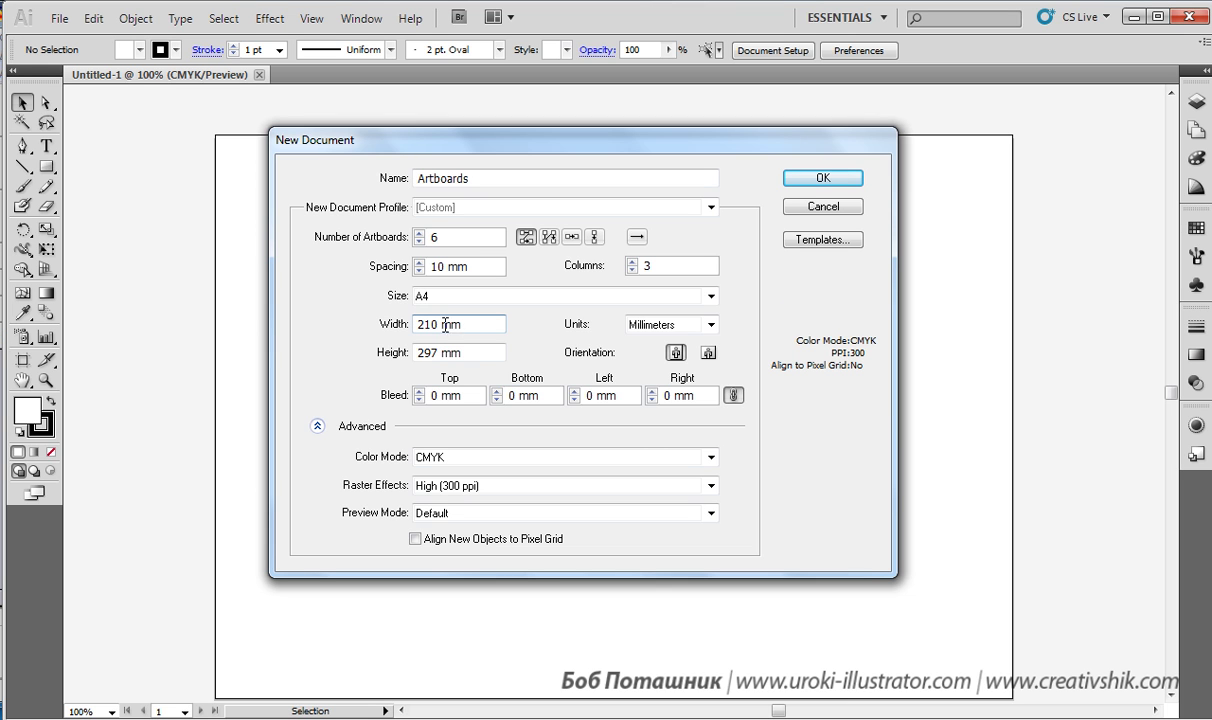
pyautogui.doubleClick(455, 325)
pyautogui.doubleClick(425, 325)
pyautogui.write('8')
pyautogui.doubleClick(437, 325)
pyautogui.press('BackSpace')
pyautogui.write('"')
pyautogui.press('Tab')
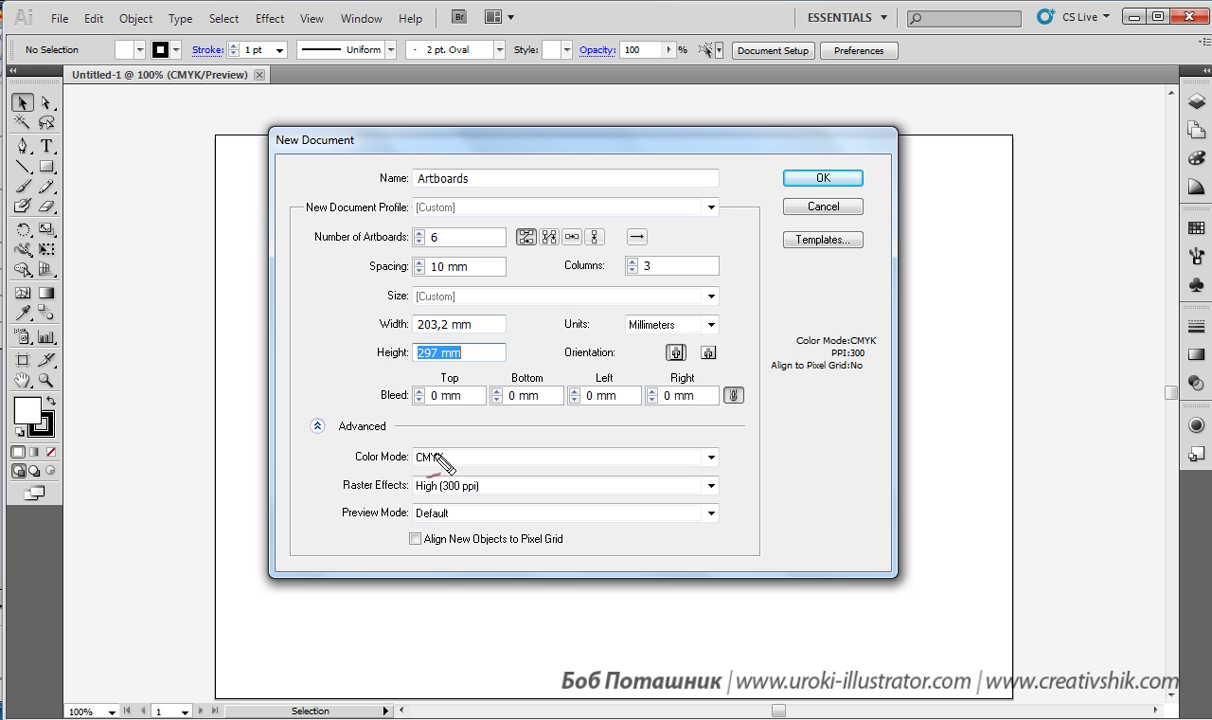
# Restore the artboard width to 210 mm.
pyautogui.moveTo(403, 312)
pyautogui.mouseDown()
pyautogui.moveTo(411, 329)
pyautogui.moveTo(500, 322)
pyautogui.mouseUp()
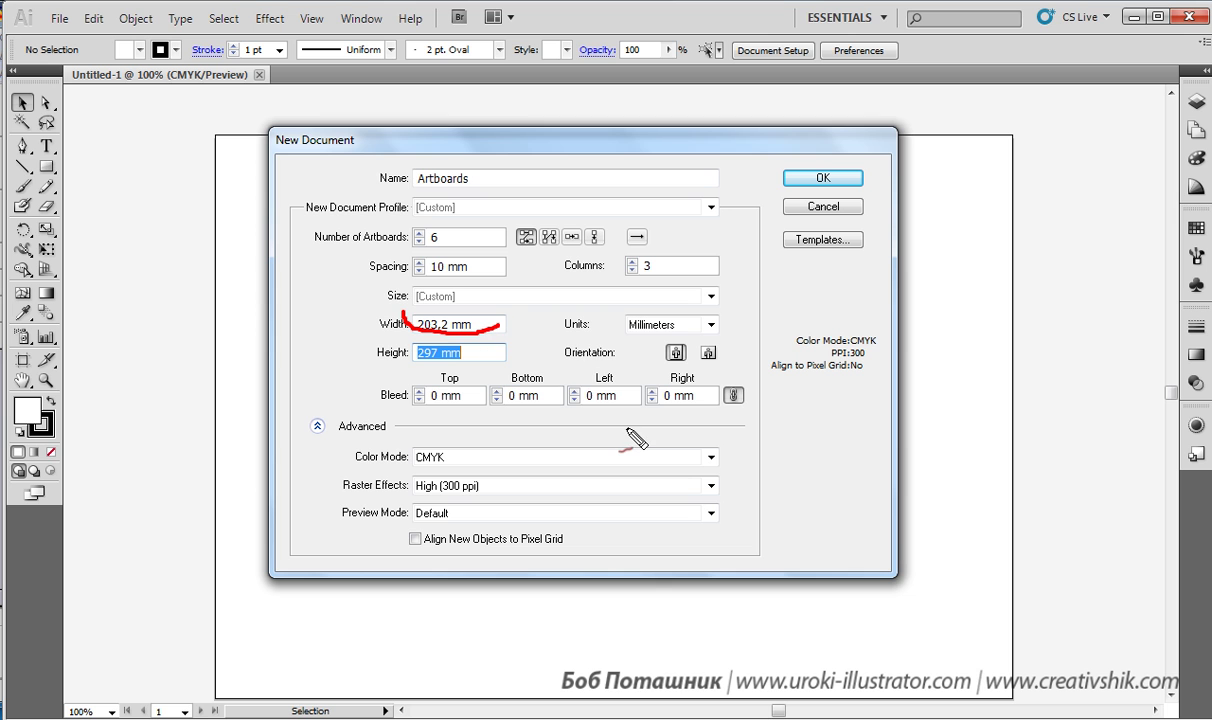
pyautogui.moveTo(615, 339); pyautogui.dragTo(695, 337)
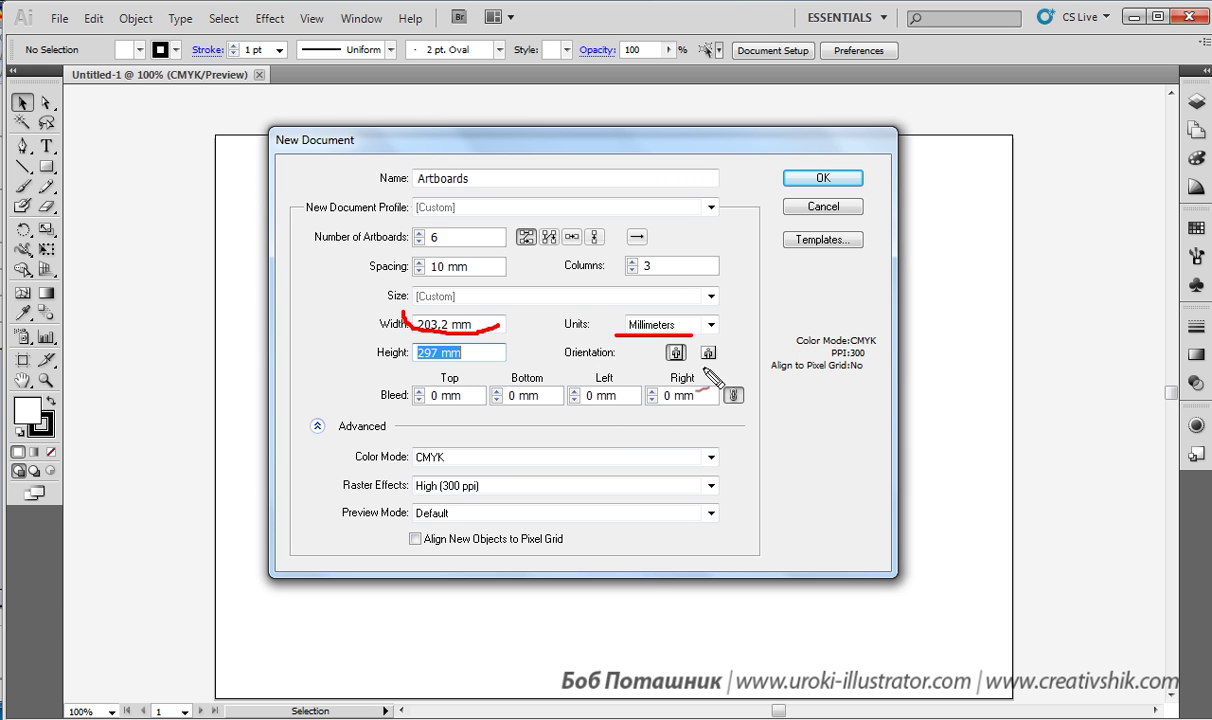
pyautogui.press('Escape')
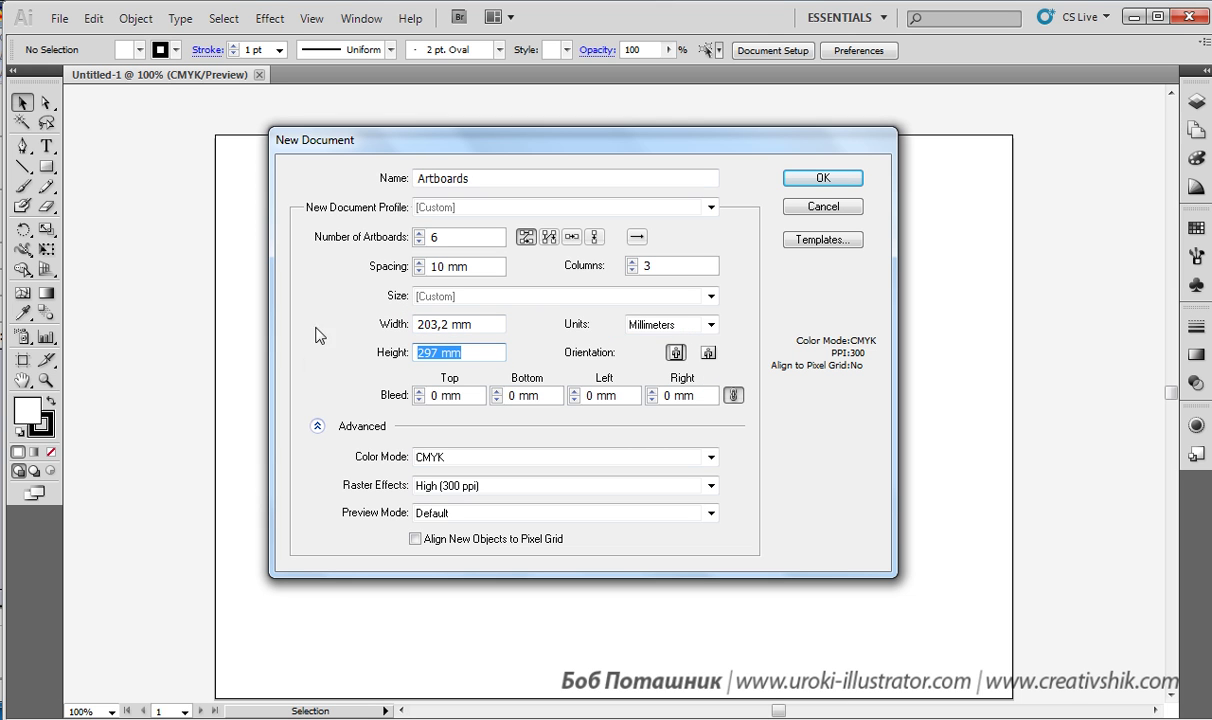
pyautogui.moveTo(449, 324); pyautogui.dragTo(377, 327)
pyautogui.write('210')
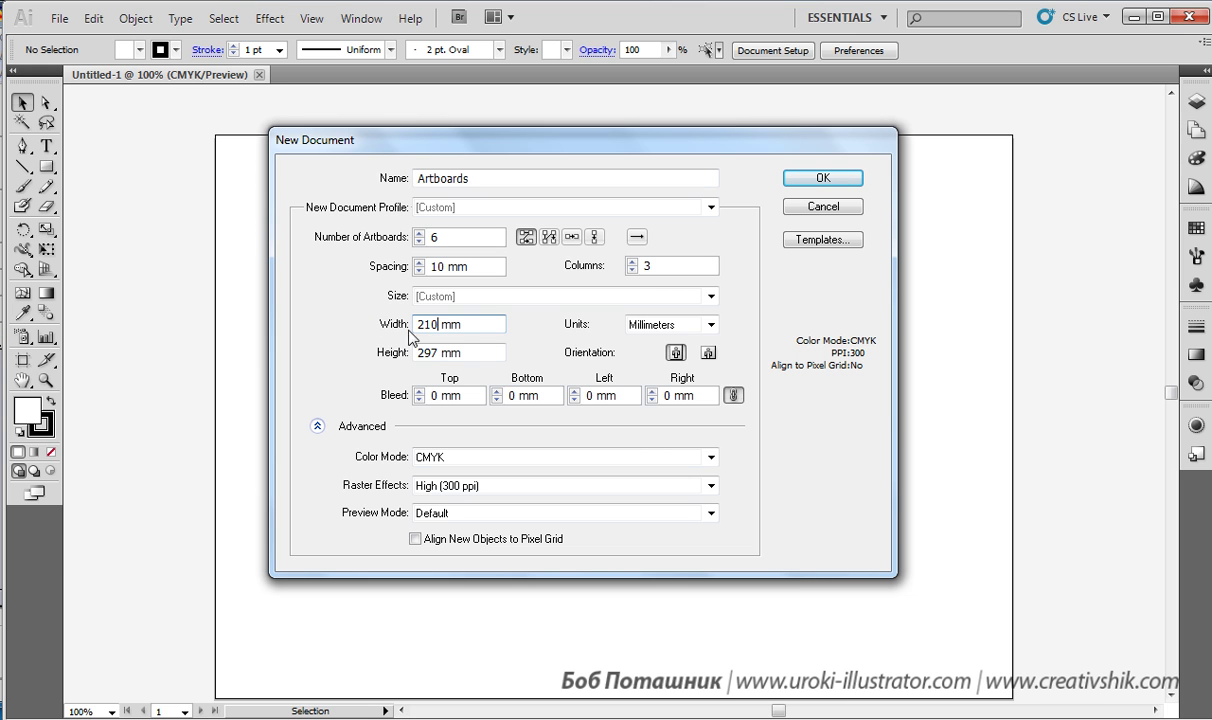
pyautogui.click(478, 352)
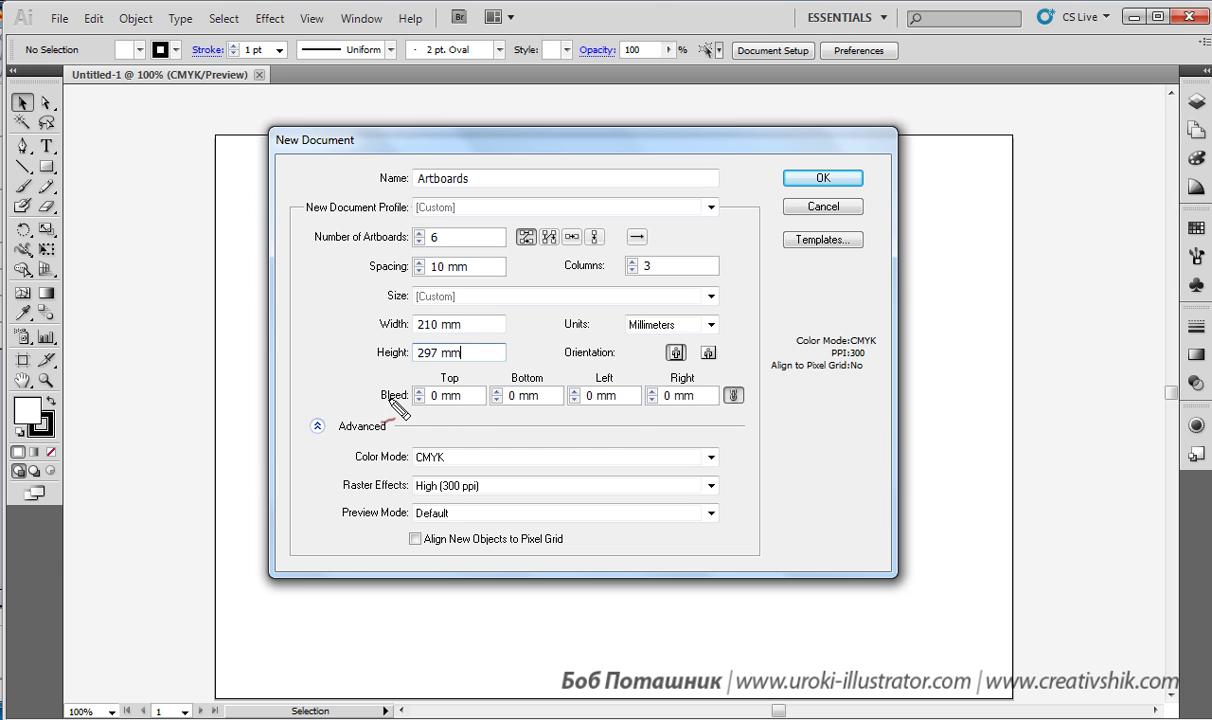
pyautogui.moveTo(366, 411); pyautogui.dragTo(770, 419)
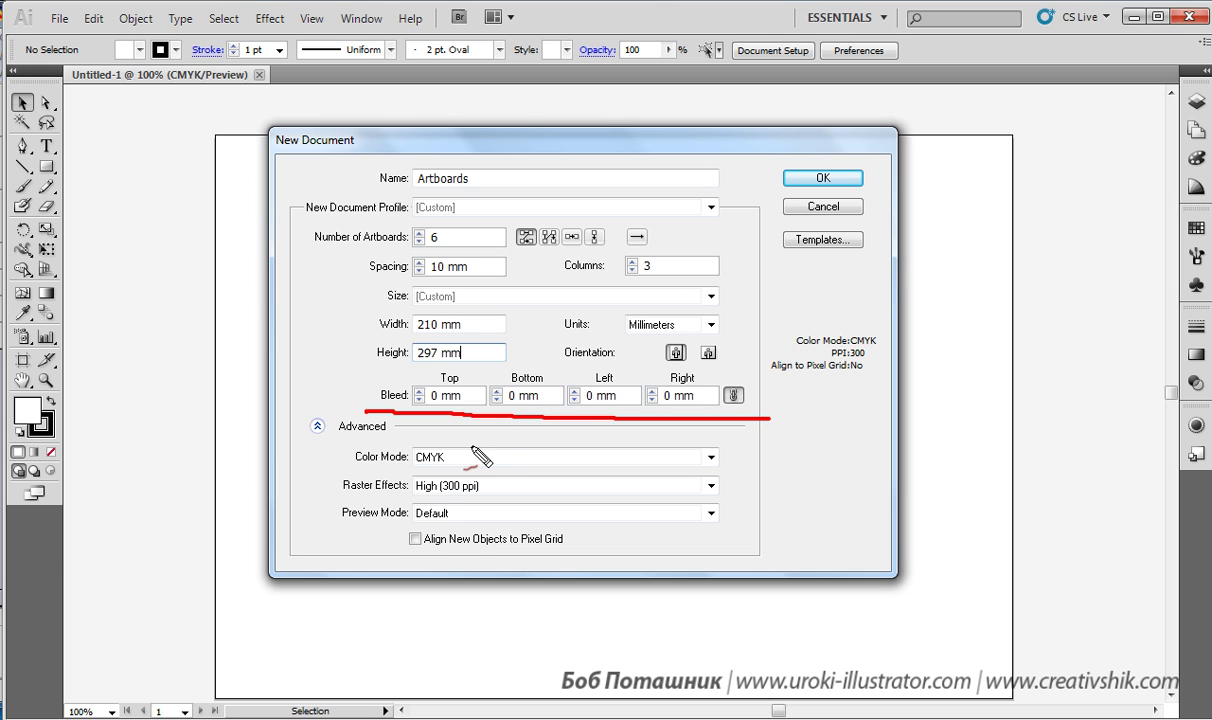
pyautogui.moveTo(380, 376)
pyautogui.mouseDown()
pyautogui.moveTo(362, 400)
pyautogui.moveTo(412, 392)
pyautogui.moveTo(372, 378)
pyautogui.mouseUp()
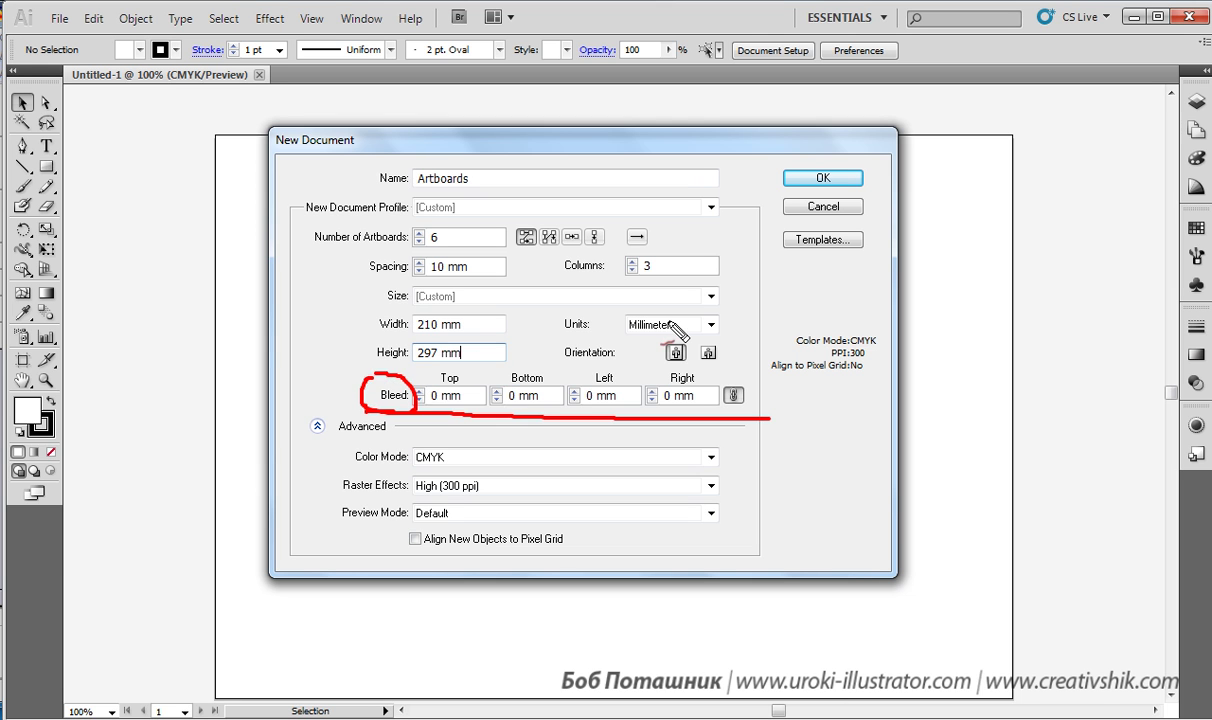
pyautogui.press('Escape')
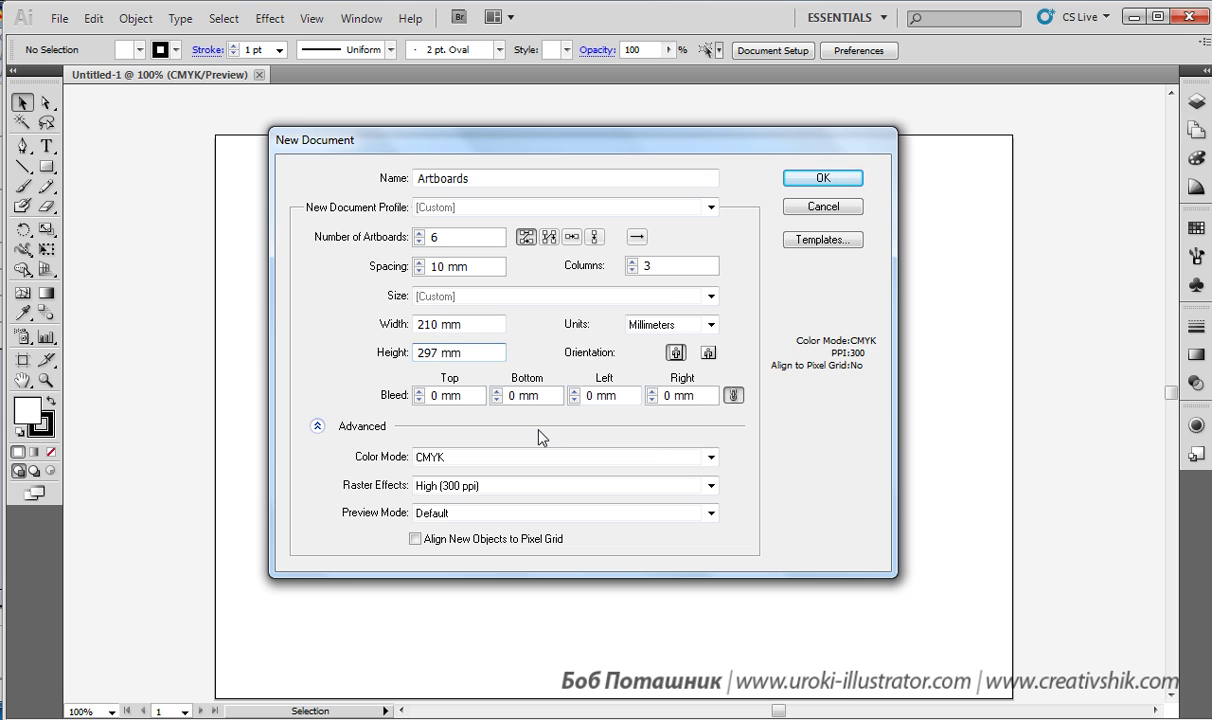
pyautogui.click(420, 391)
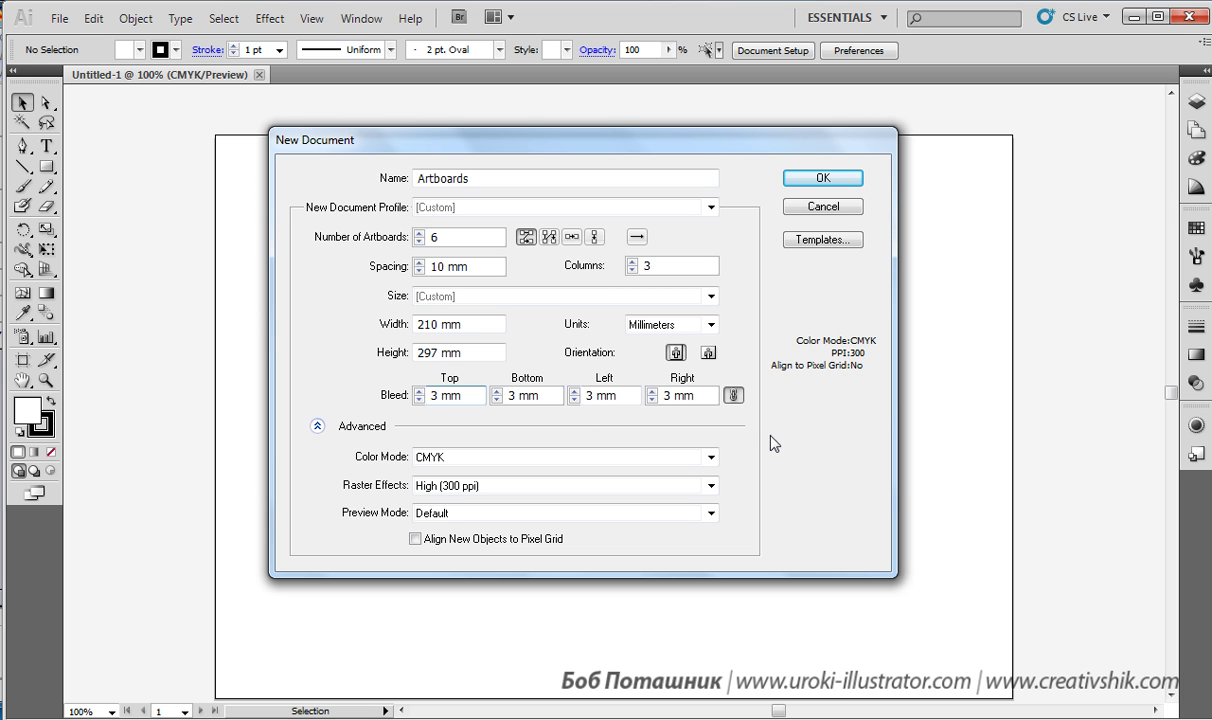
pyautogui.doubleClick(438, 395)
pyautogui.write('0')
pyautogui.click(521, 395)
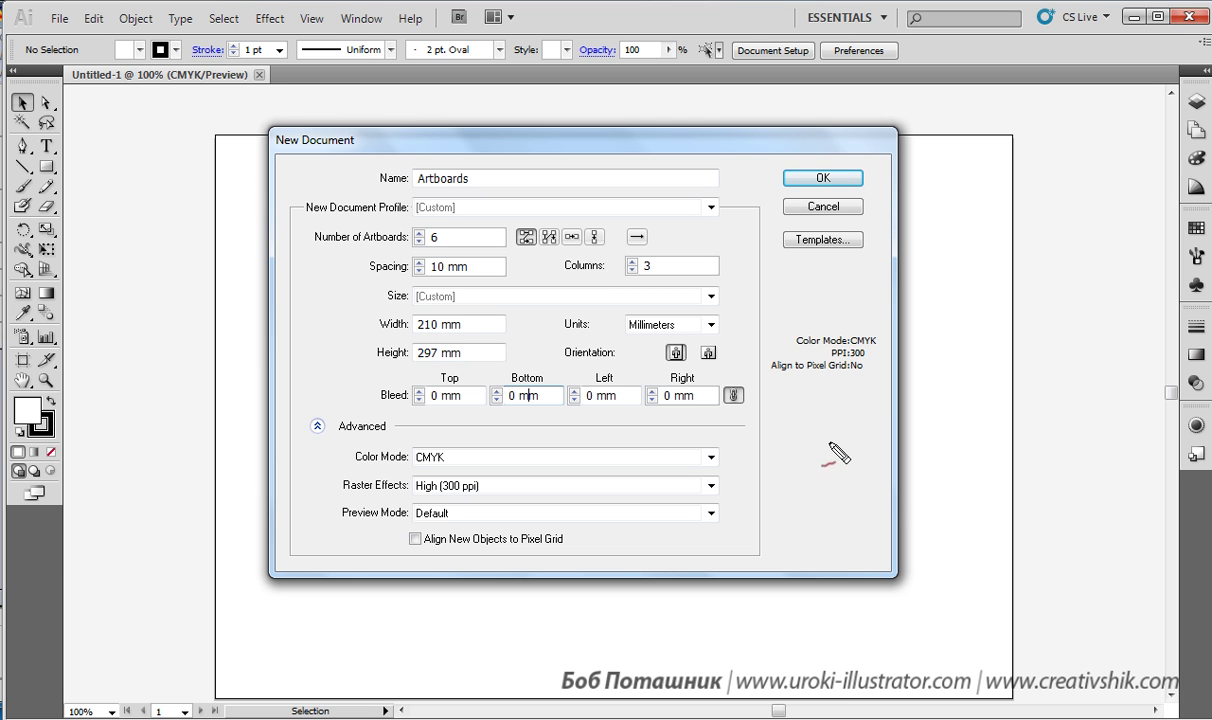
pyautogui.moveTo(772, 385)
pyautogui.mouseDown()
pyautogui.moveTo(741, 374)
pyautogui.moveTo(780, 378)
pyautogui.mouseUp()
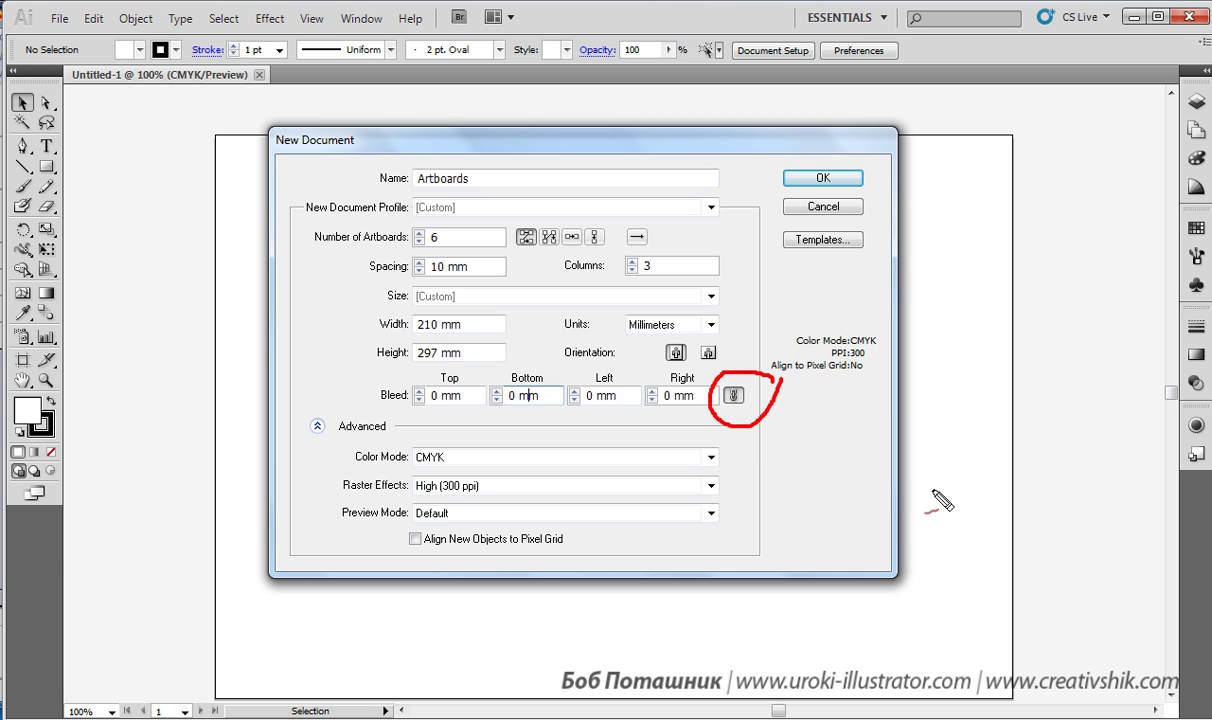
pyautogui.press('Escape')
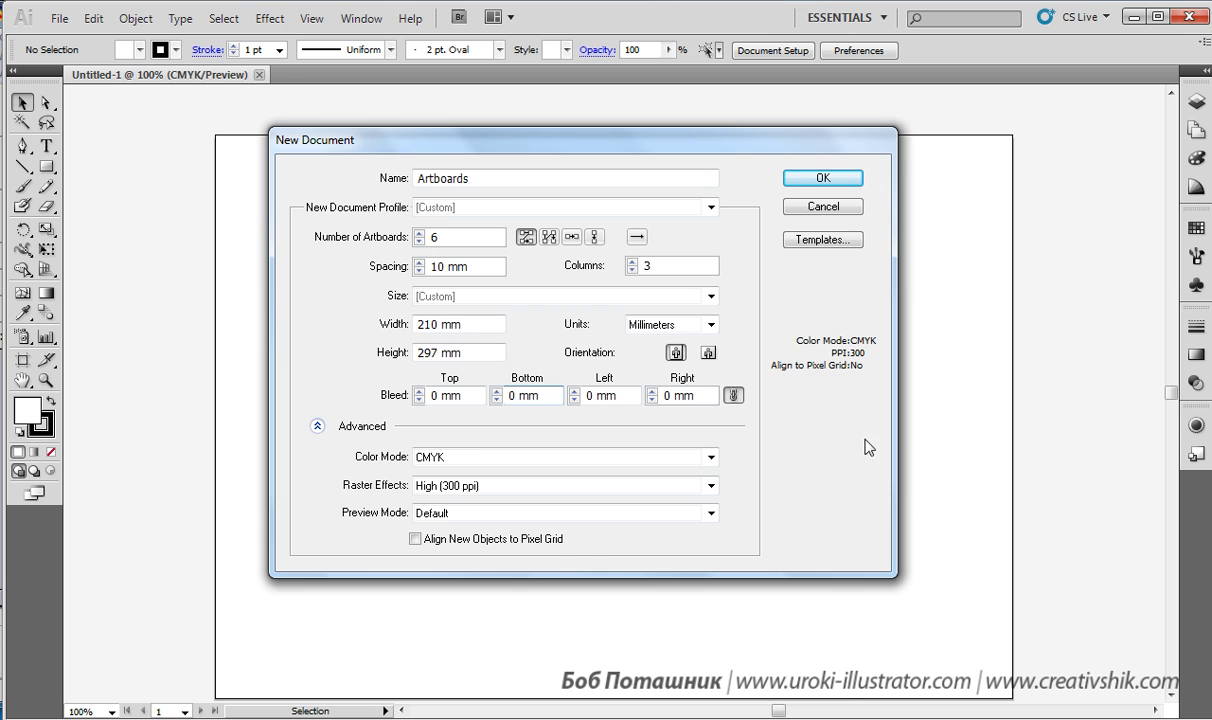
# Confirm the settings to create the six-artboard 'Artboards' document.
pyautogui.click(823, 179)
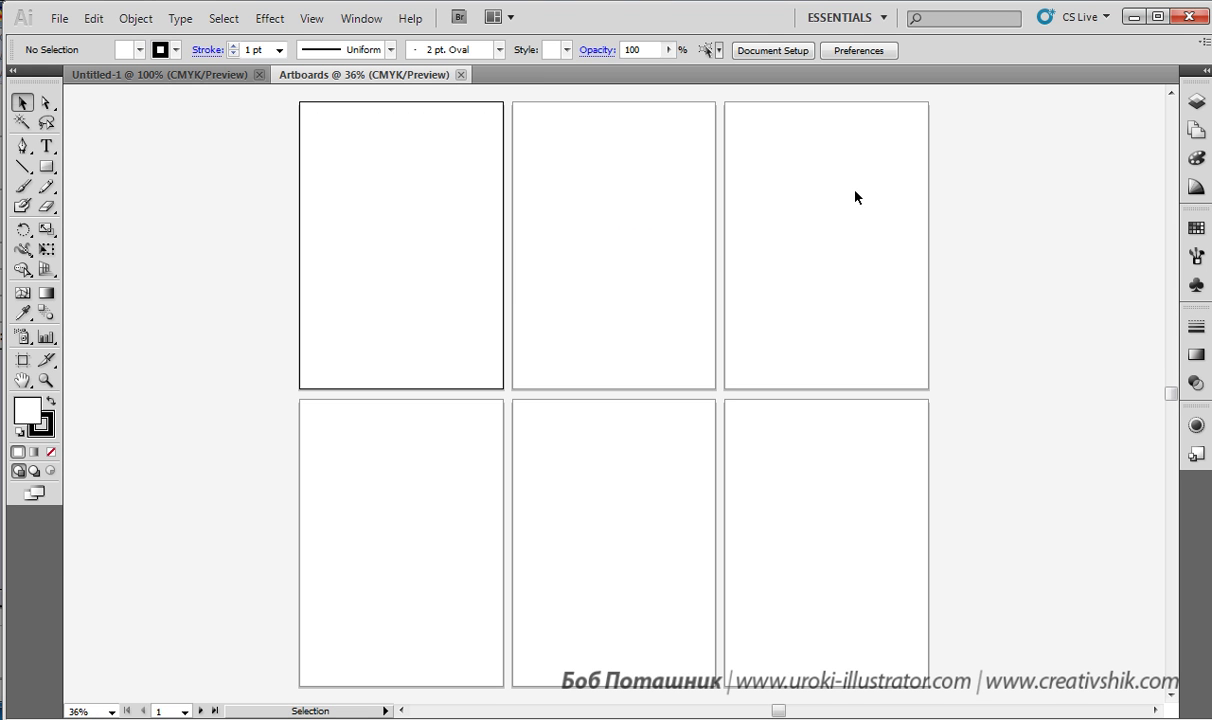